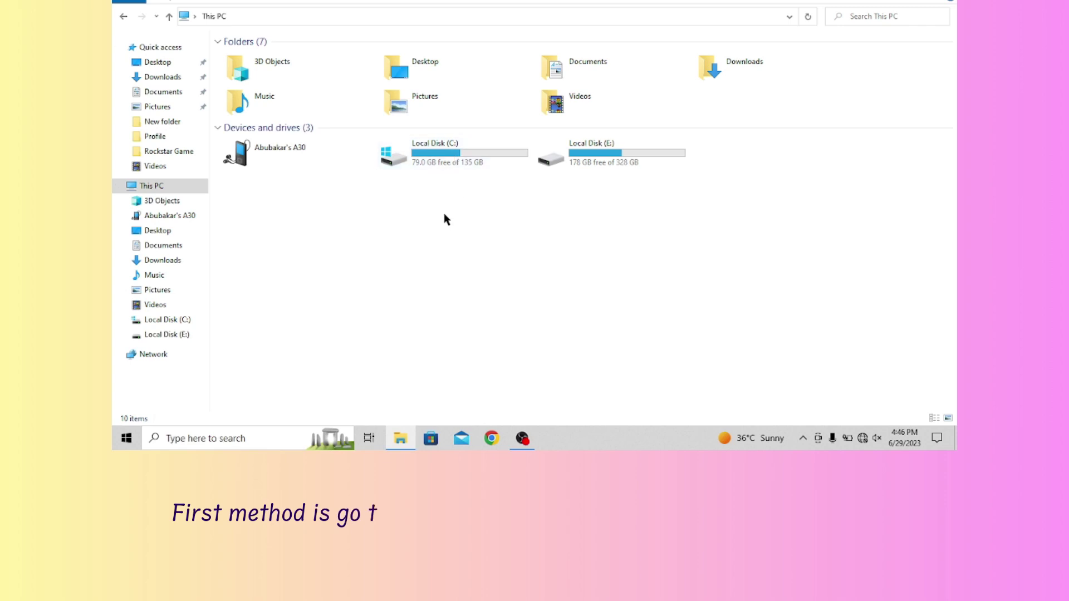
# Open the Local Disk (C:) drive from This PC.
pyautogui.moveTo(445, 211); pyautogui.dragTo(423, 146)
pyautogui.rightClick(435, 159)
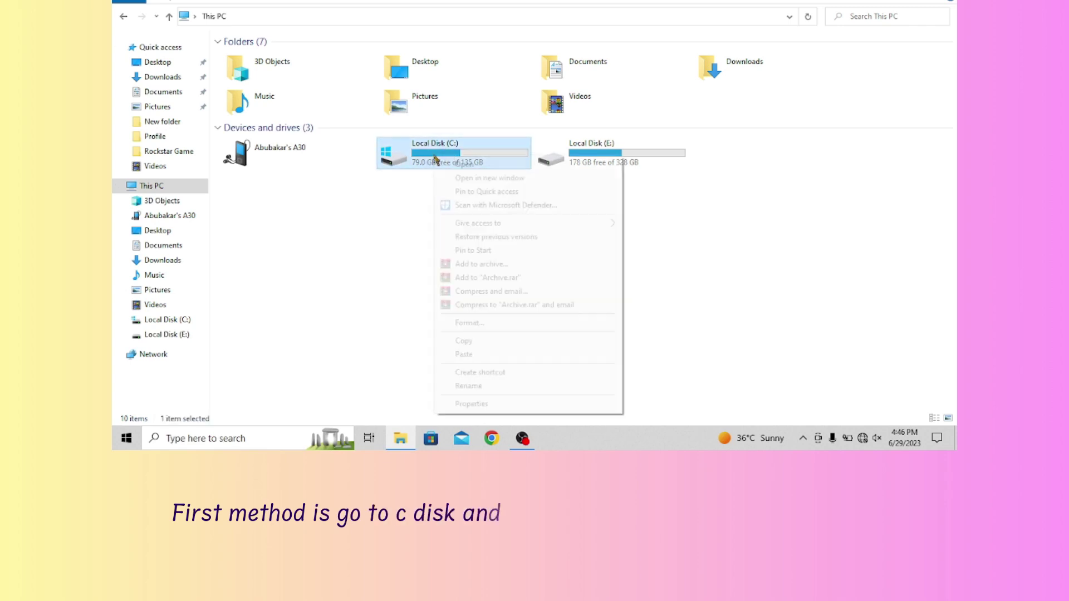
pyautogui.click(449, 162)
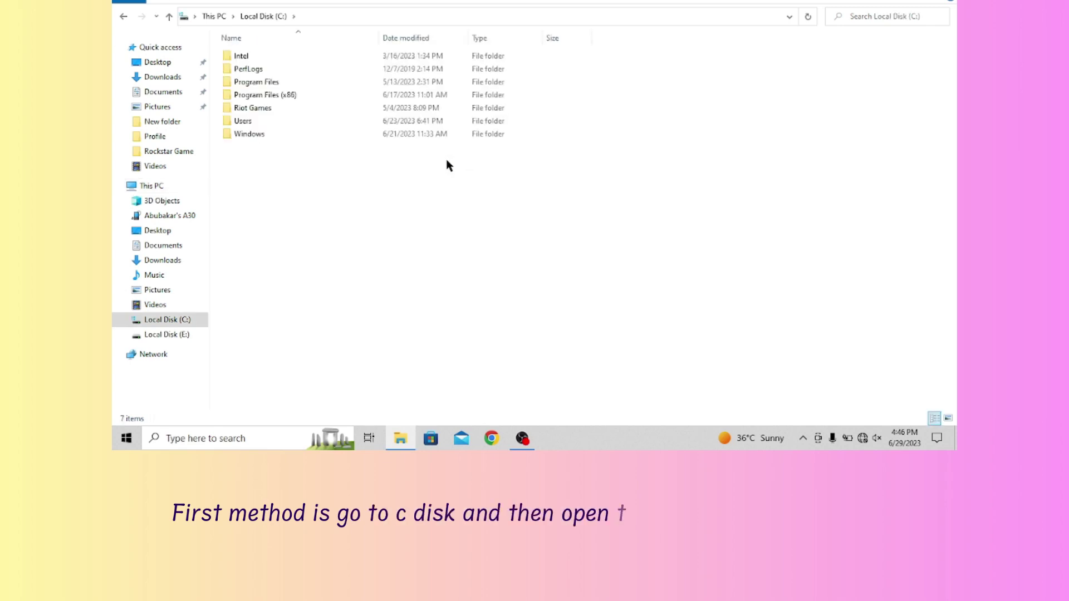
# Open the Windows folder on Local Disk (C:).
pyautogui.rightClick(258, 97)
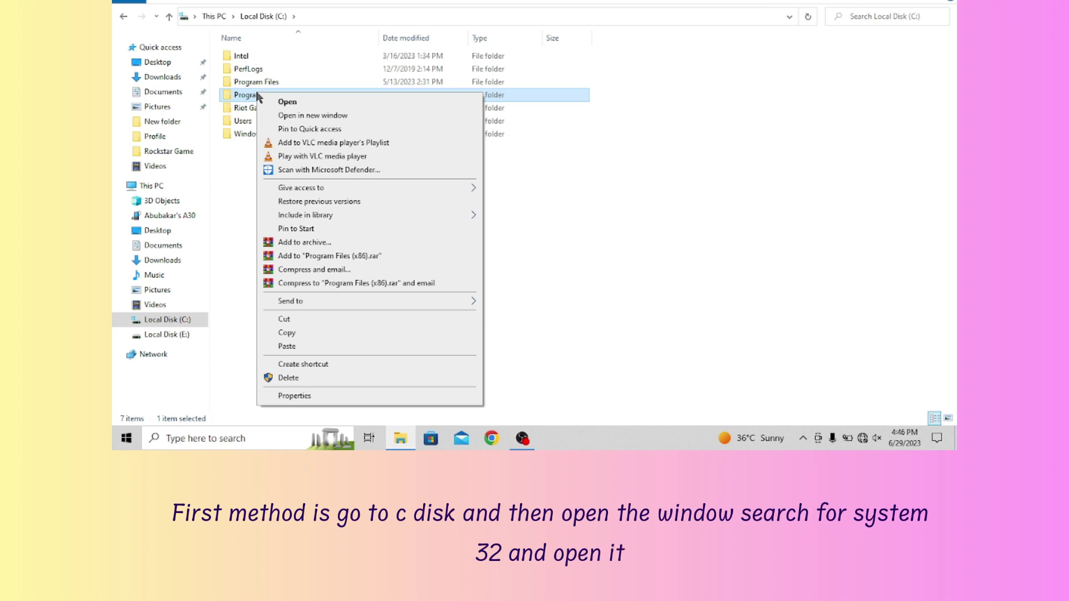
pyautogui.click(239, 161)
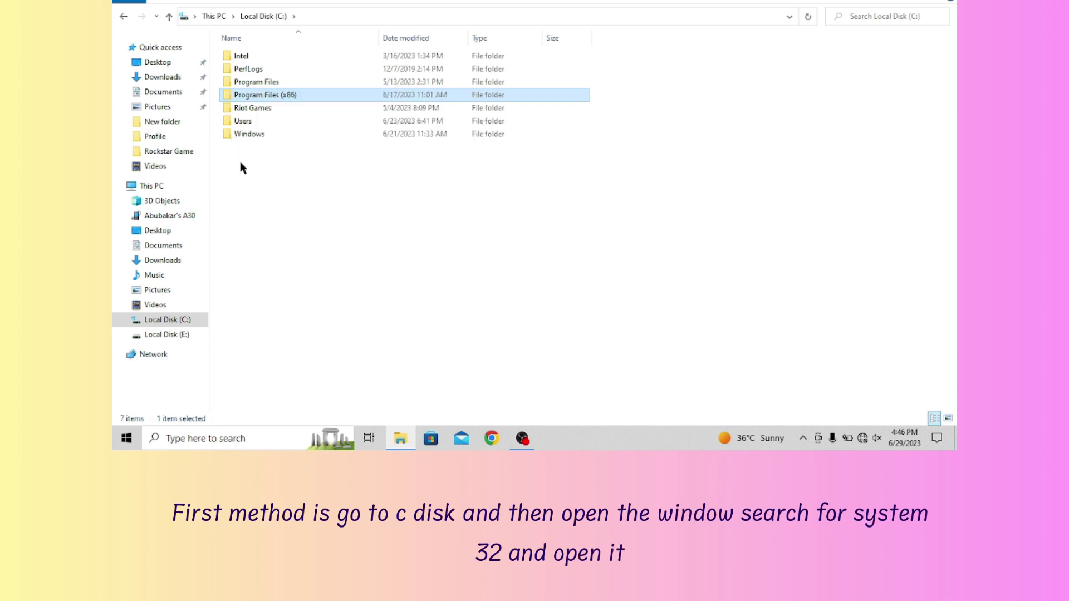
pyautogui.click(259, 136)
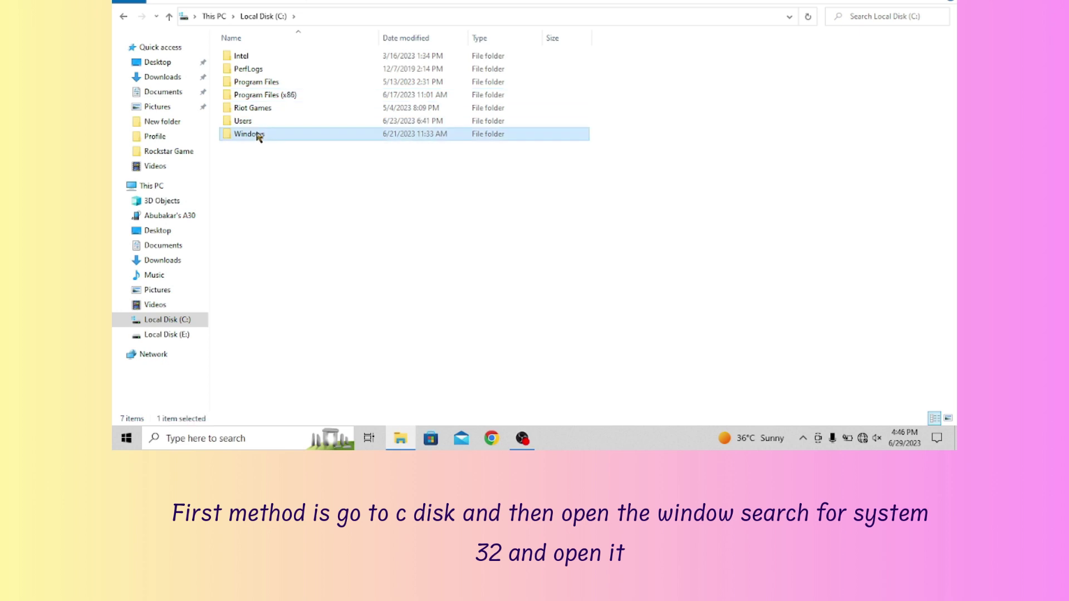
pyautogui.rightClick(259, 136)
pyautogui.click(280, 122)
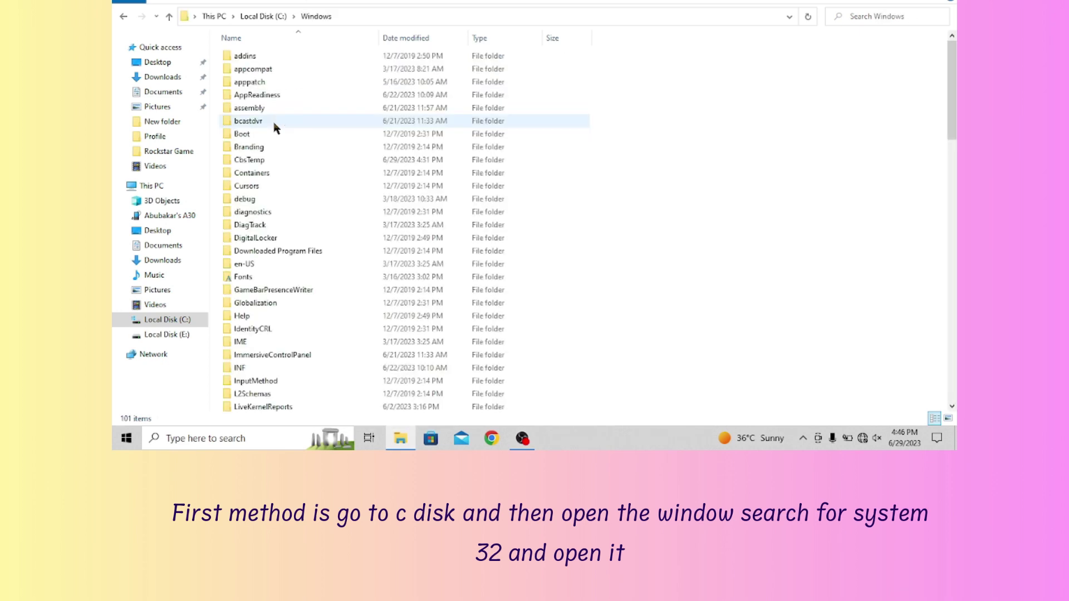
# Locate the System32 folder inside the Windows folder and open it.
pyautogui.click(275, 127)
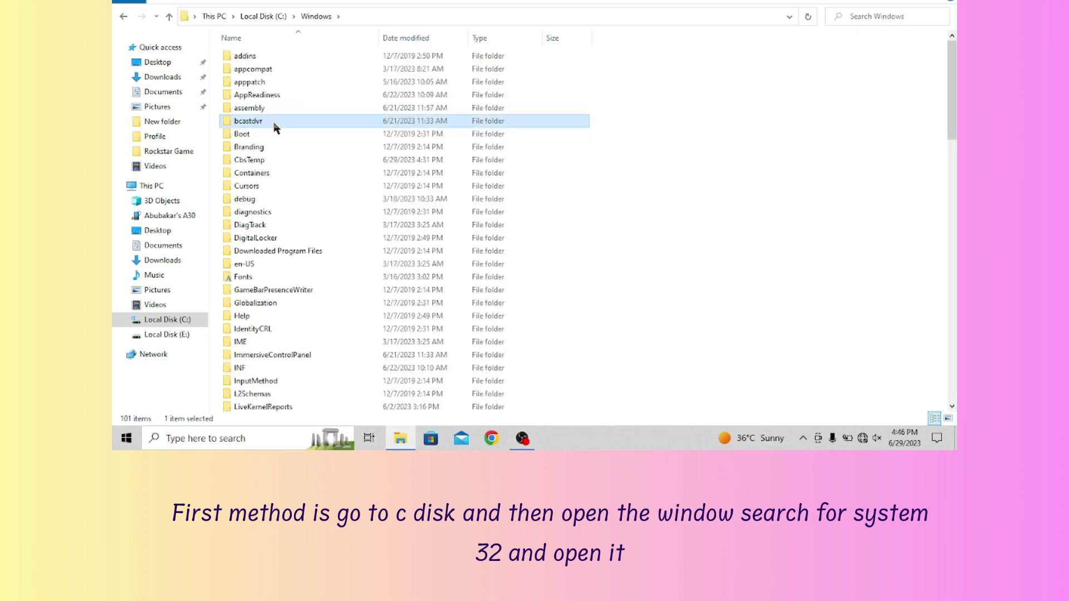
pyautogui.press('s')
pyautogui.press('s')
pyautogui.press('s')
pyautogui.press('s')
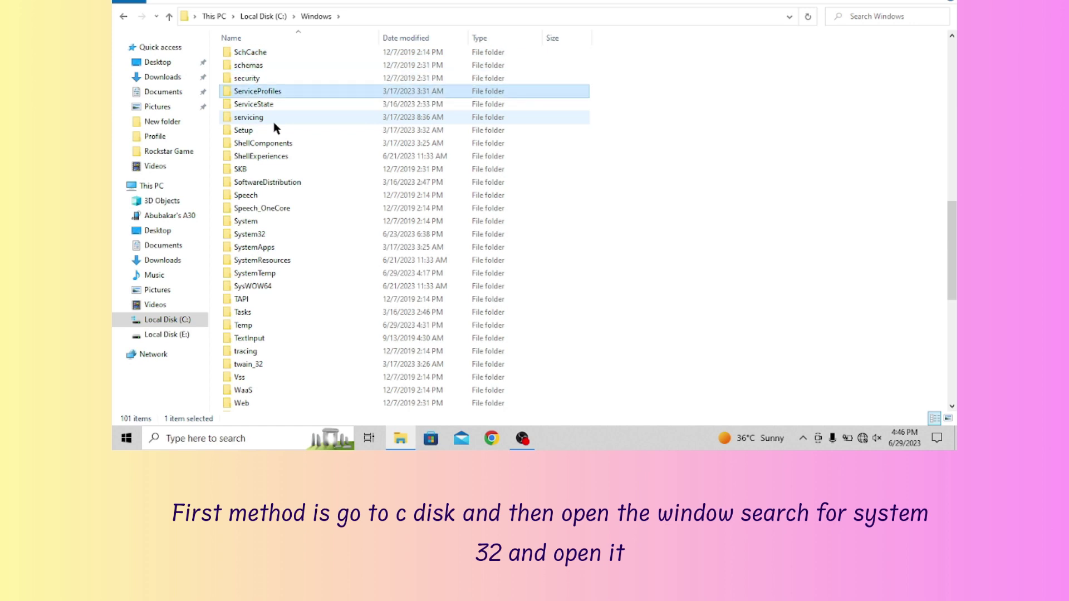
pyautogui.press('s')
pyautogui.press('s')
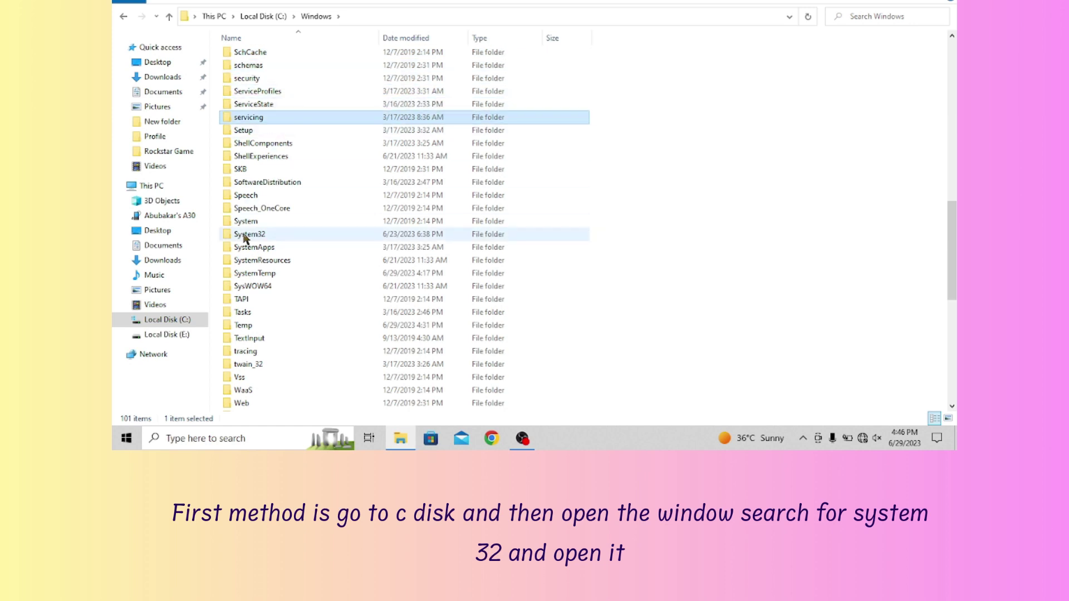
pyautogui.click(293, 236)
pyautogui.rightClick(257, 234)
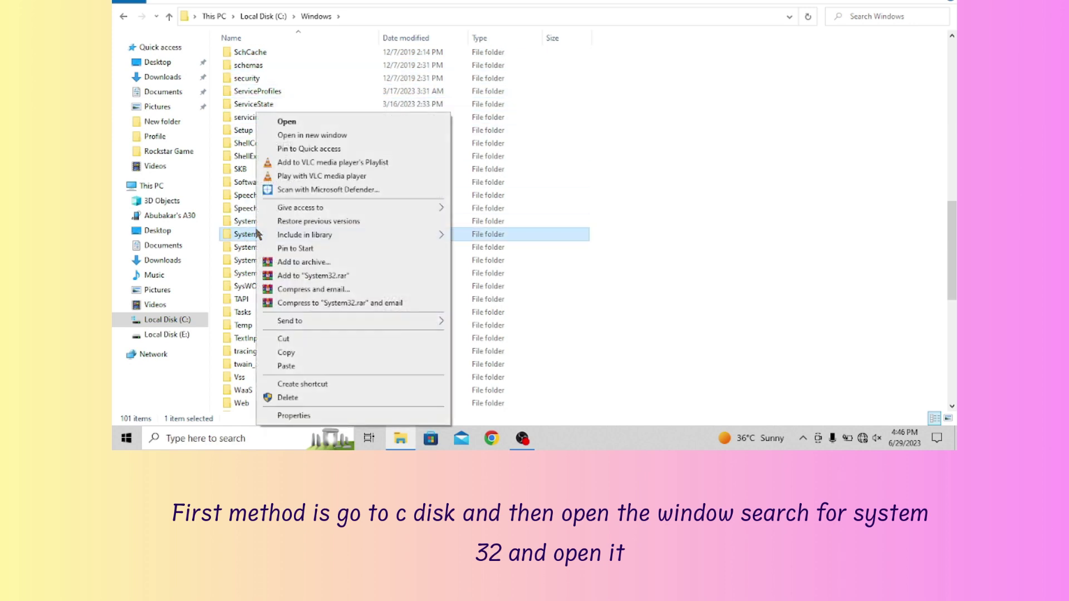
pyautogui.click(295, 123)
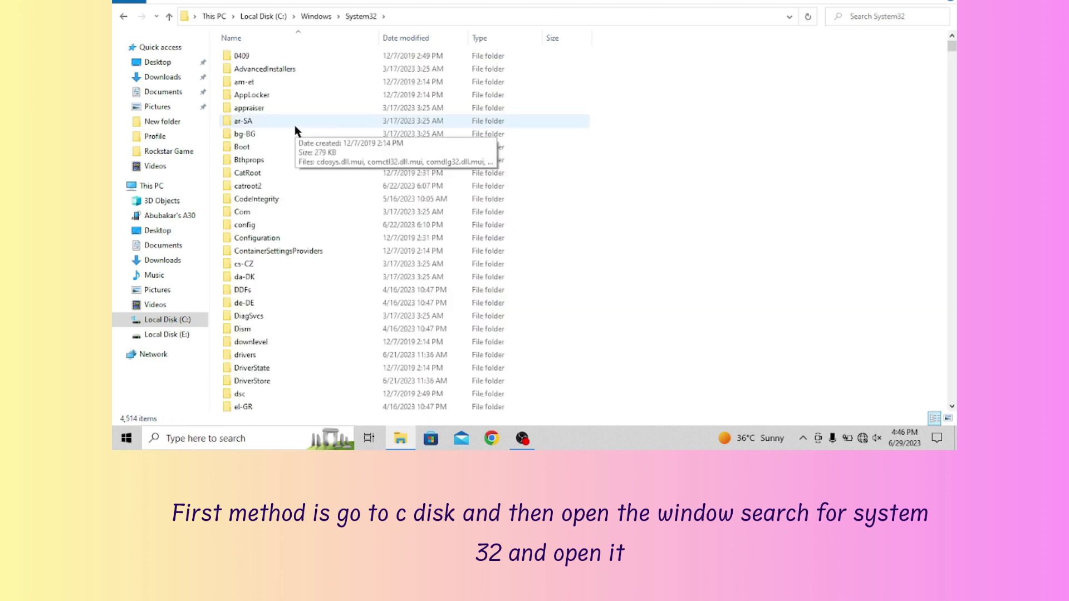
# Look through the System32 folders and files whose names begin with C for the ctfmon application.
pyautogui.click(295, 125)
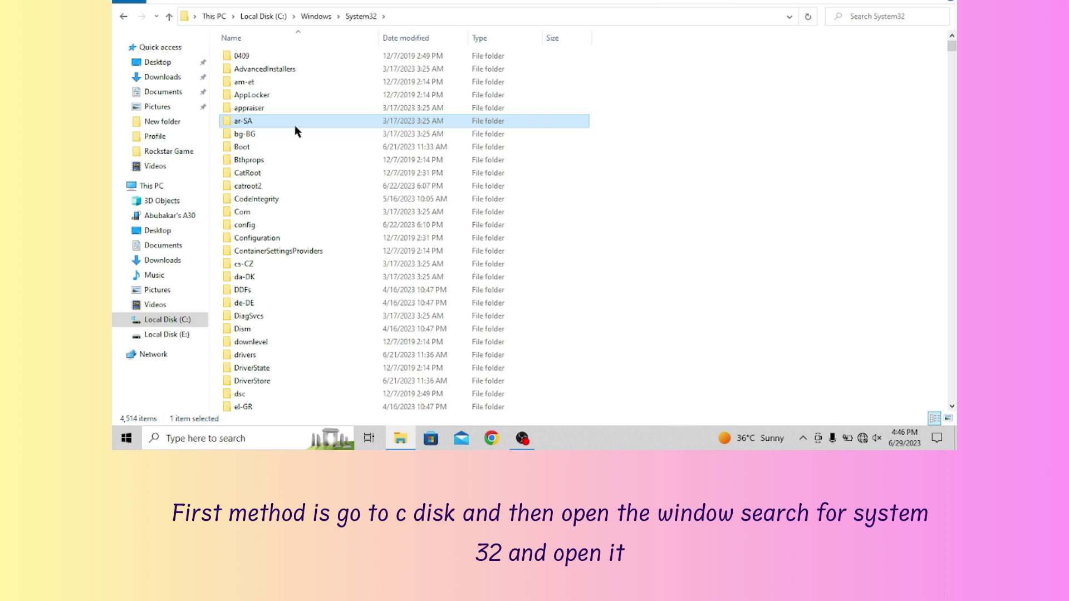
pyautogui.press('c')
pyautogui.press('c')
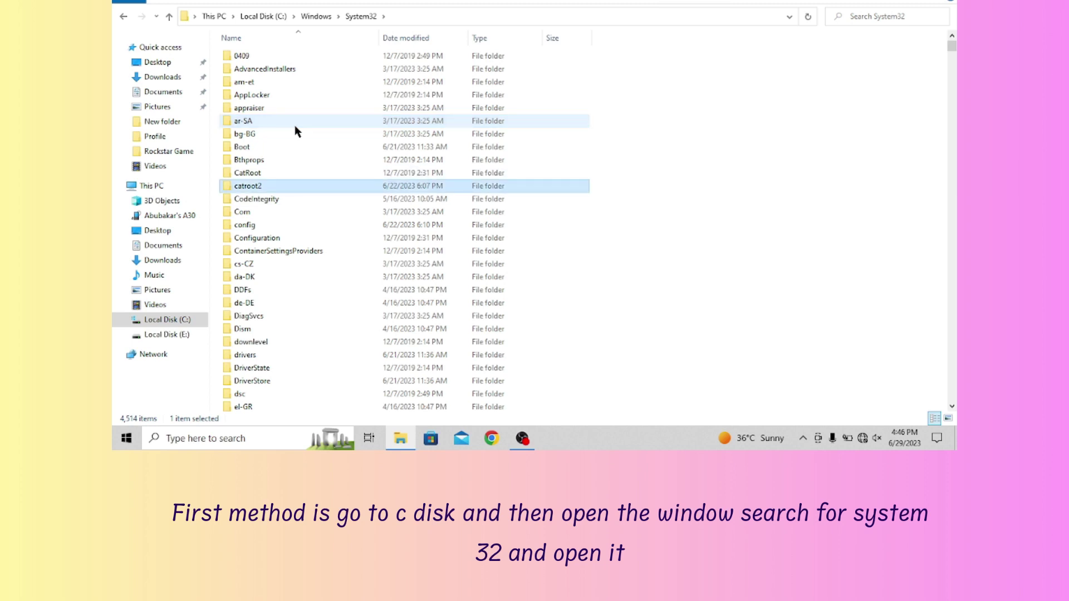
pyautogui.press('c')
pyautogui.press('c')
pyautogui.press('c')
pyautogui.press('c')
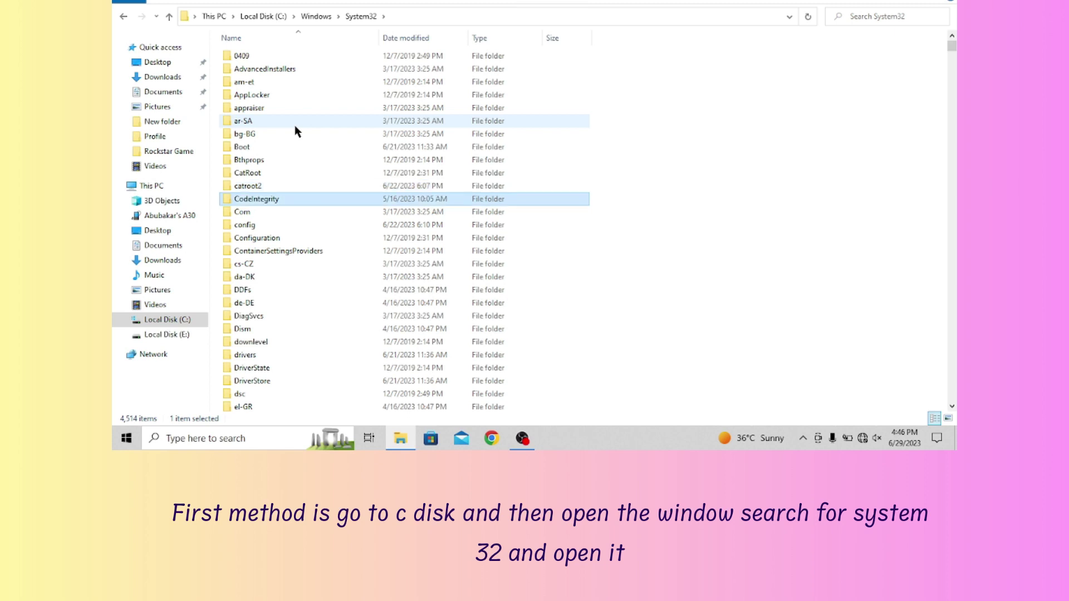
pyautogui.press('c')
pyautogui.press('c')
pyautogui.press('c')
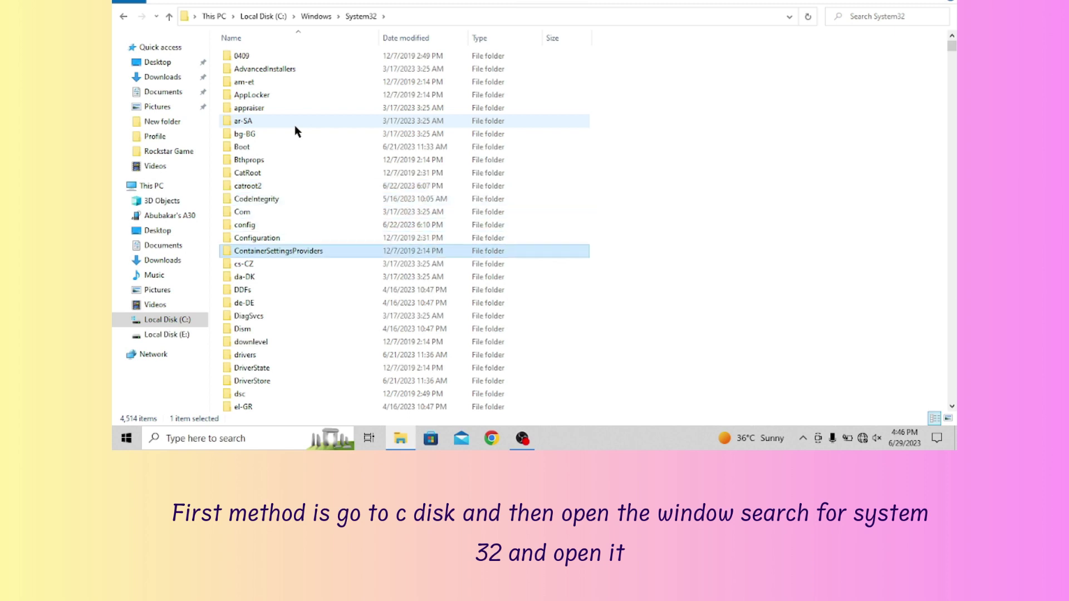
pyautogui.press('c')
pyautogui.press('c')
pyautogui.press('c')
pyautogui.press('c')
pyautogui.press('c')
pyautogui.press('c')
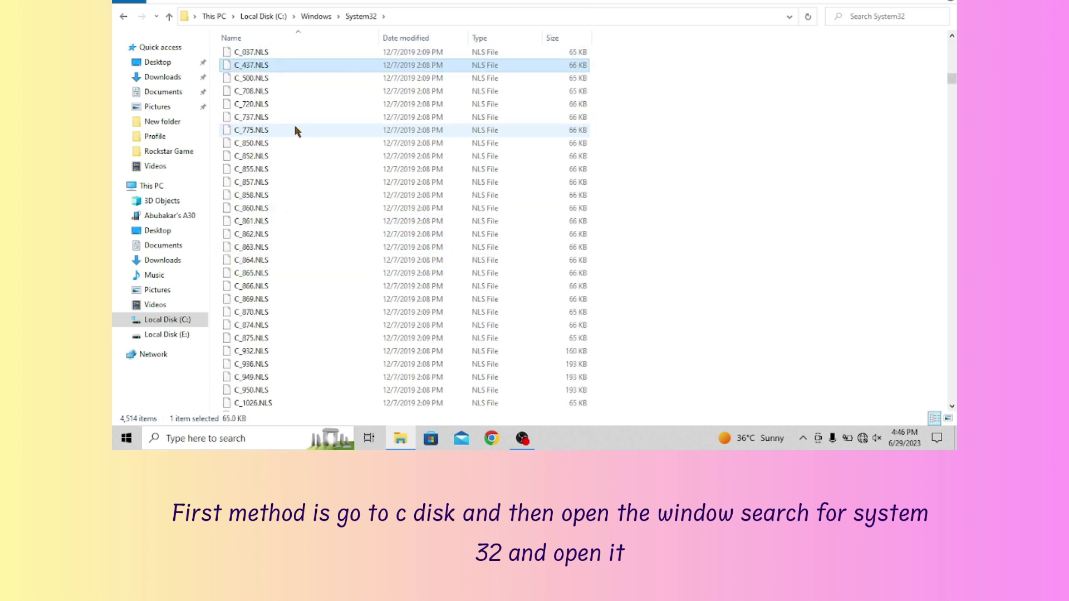
pyautogui.press('c')
pyautogui.press('c')
pyautogui.press('c')
pyautogui.press('c')
pyautogui.press('c')
pyautogui.press('c')
pyautogui.press('c')
pyautogui.press('c')
pyautogui.press('c')
pyautogui.press('c')
pyautogui.press('c')
pyautogui.press('c')
pyautogui.press('c')
pyautogui.press('c')
pyautogui.press('c')
pyautogui.press('c')
pyautogui.press('c')
pyautogui.press('c')
pyautogui.press('c')
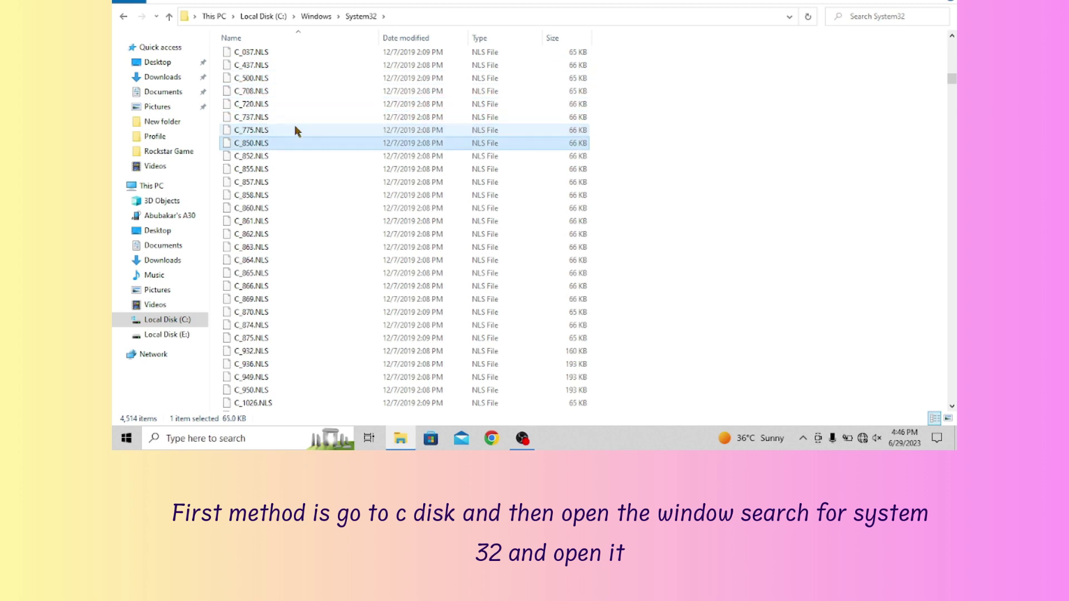
pyautogui.press('c')
pyautogui.press('c')
pyautogui.press('c')
pyautogui.press('c')
pyautogui.press('c')
pyautogui.press('c')
pyautogui.press('c')
pyautogui.press('c')
pyautogui.press('c')
pyautogui.press('c')
pyautogui.press('c')
pyautogui.press('c')
pyautogui.press('c')
pyautogui.press('c')
pyautogui.press('c')
pyautogui.press('c')
pyautogui.press('c')
pyautogui.press('c')
pyautogui.press('c')
pyautogui.press('c')
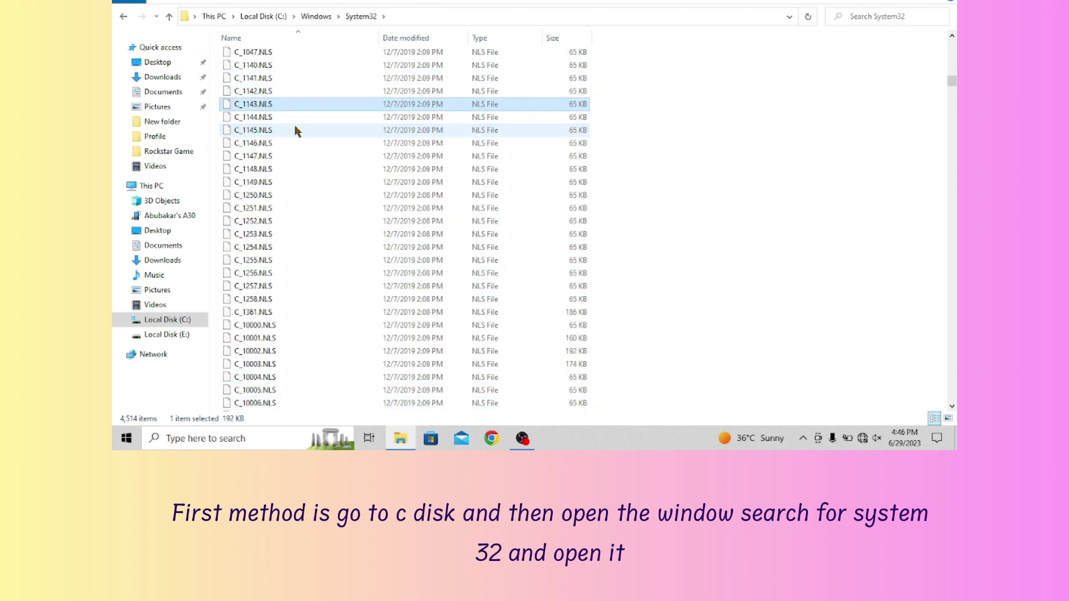
pyautogui.press('c')
pyautogui.press('c')
pyautogui.press('c')
pyautogui.press('c')
pyautogui.press('c')
pyautogui.press('c')
pyautogui.press('c')
pyautogui.press('c')
pyautogui.press('c')
pyautogui.press('c')
pyautogui.press('c')
pyautogui.press('c')
pyautogui.press('c')
pyautogui.press('c')
pyautogui.press('c')
pyautogui.press('c')
pyautogui.press('c')
pyautogui.press('c')
pyautogui.press('c')
pyautogui.press('c')
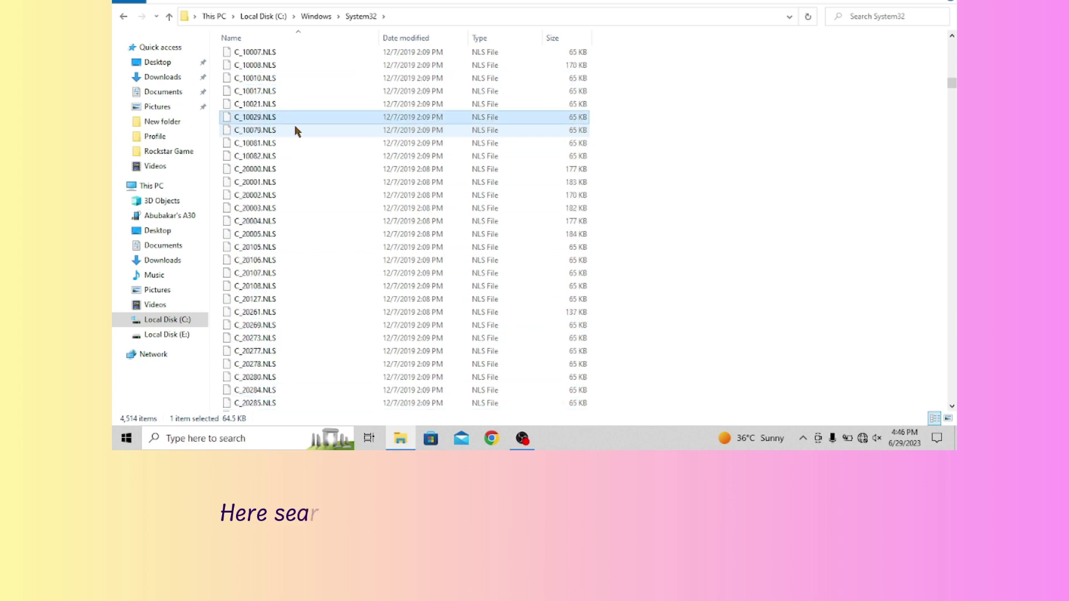
pyautogui.press('c')
pyautogui.press('c')
pyautogui.press('c')
pyautogui.press('c')
pyautogui.press('c')
pyautogui.press('c')
pyautogui.press('c')
pyautogui.press('c')
pyautogui.press('c')
pyautogui.press('c')
pyautogui.press('c')
pyautogui.press('c')
pyautogui.press('c')
pyautogui.press('c')
pyautogui.press('c')
pyautogui.press('c')
pyautogui.press('c')
pyautogui.press('c')
pyautogui.press('c')
pyautogui.press('c')
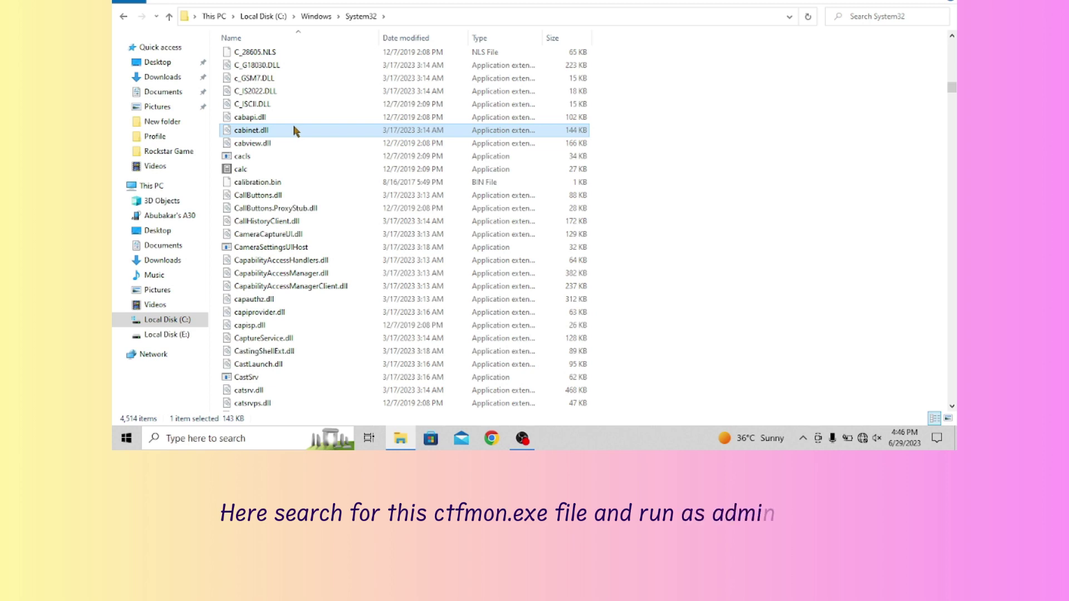
pyautogui.press('c')
pyautogui.press('c')
pyautogui.press('c')
pyautogui.press('c')
pyautogui.press('c')
pyautogui.press('c')
pyautogui.press('c')
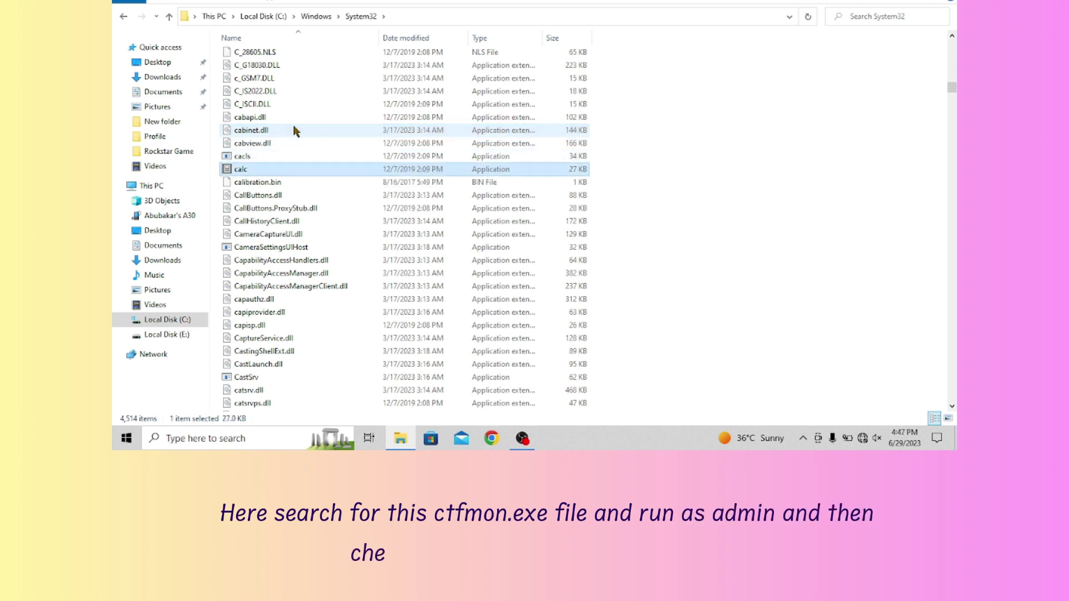
pyautogui.press('c')
pyautogui.press('c')
pyautogui.press('c')
pyautogui.press('c')
pyautogui.press('c')
pyautogui.press('c')
pyautogui.press('c')
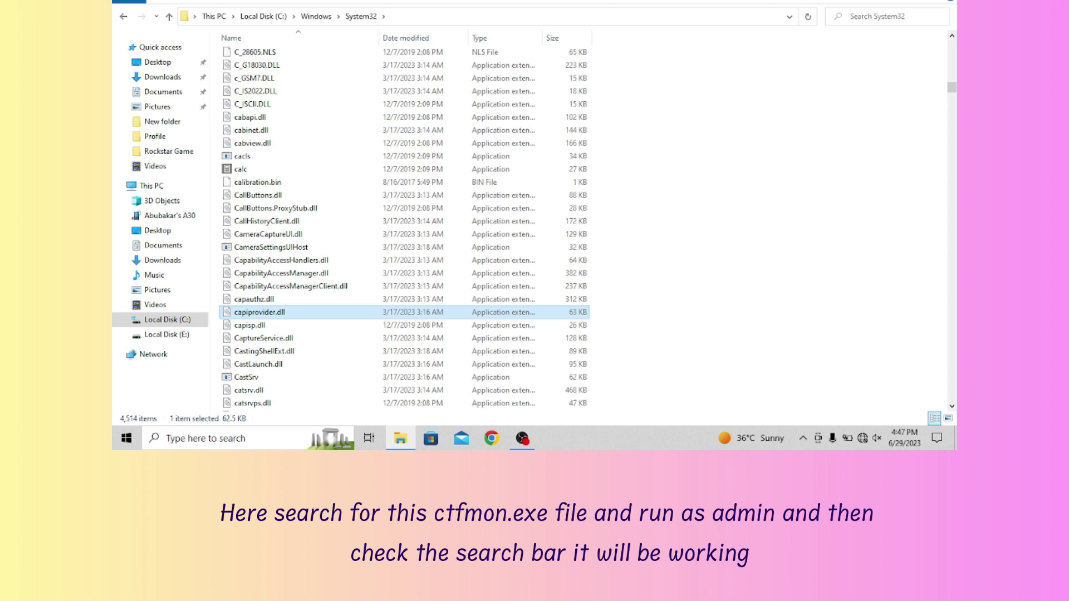
# Search the System32 folder for ctfmon.
pyautogui.click(851, 17)
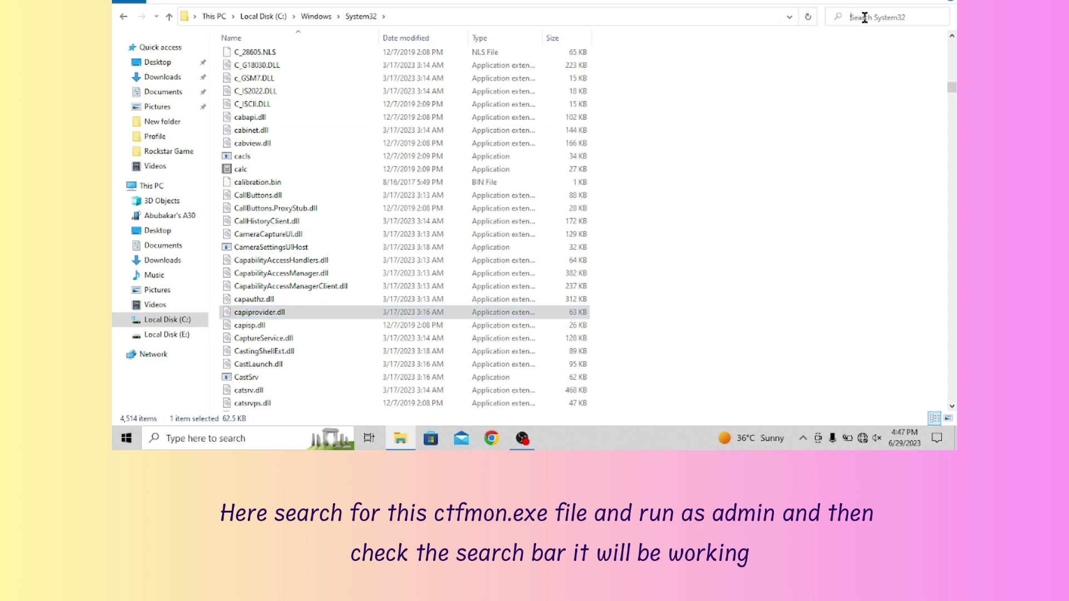
pyautogui.write('ctfmon')
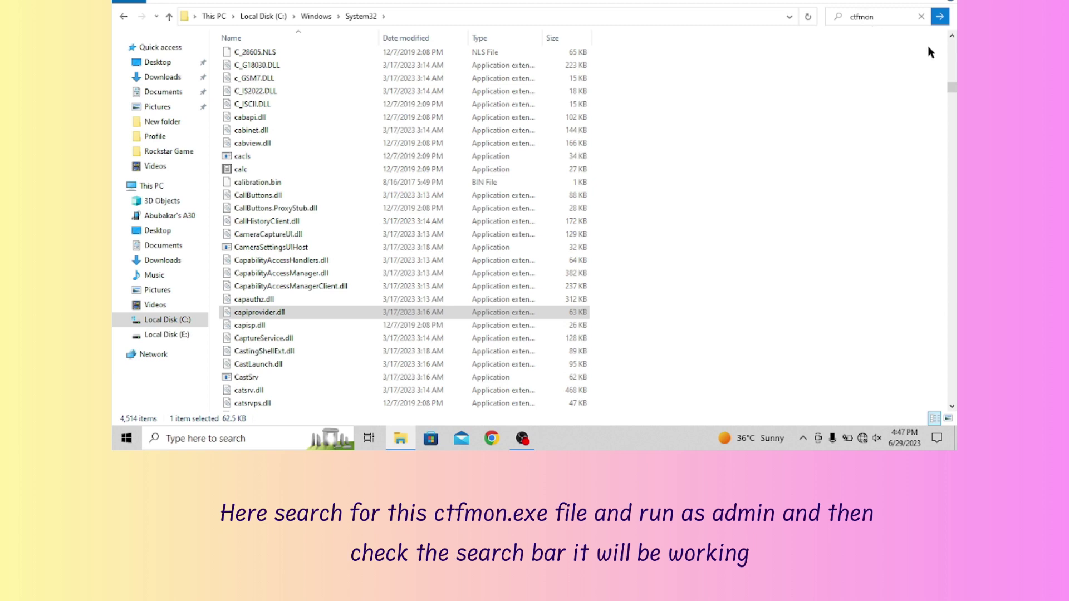
pyautogui.click(940, 20)
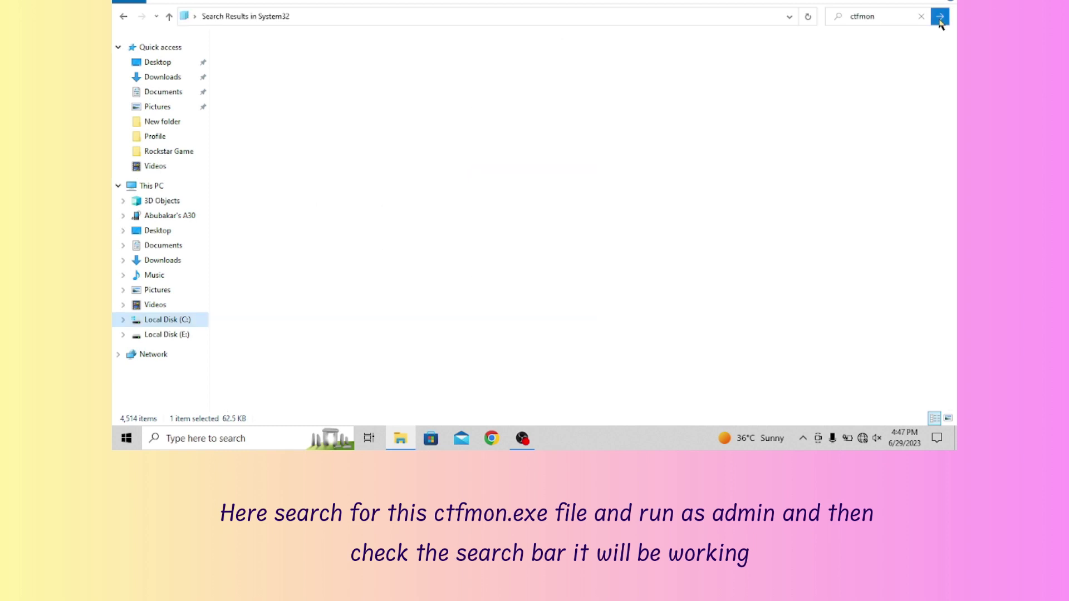
# Run the ctfmon application found in C:\Windows\System32 as administrator.
pyautogui.rightClick(272, 49)
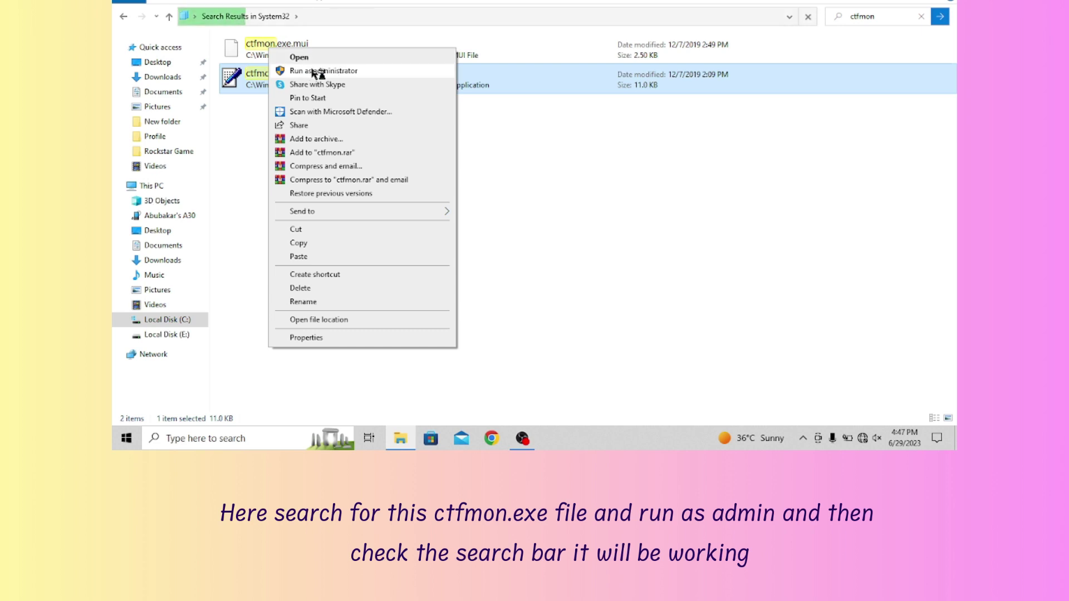
pyautogui.click(699, 191)
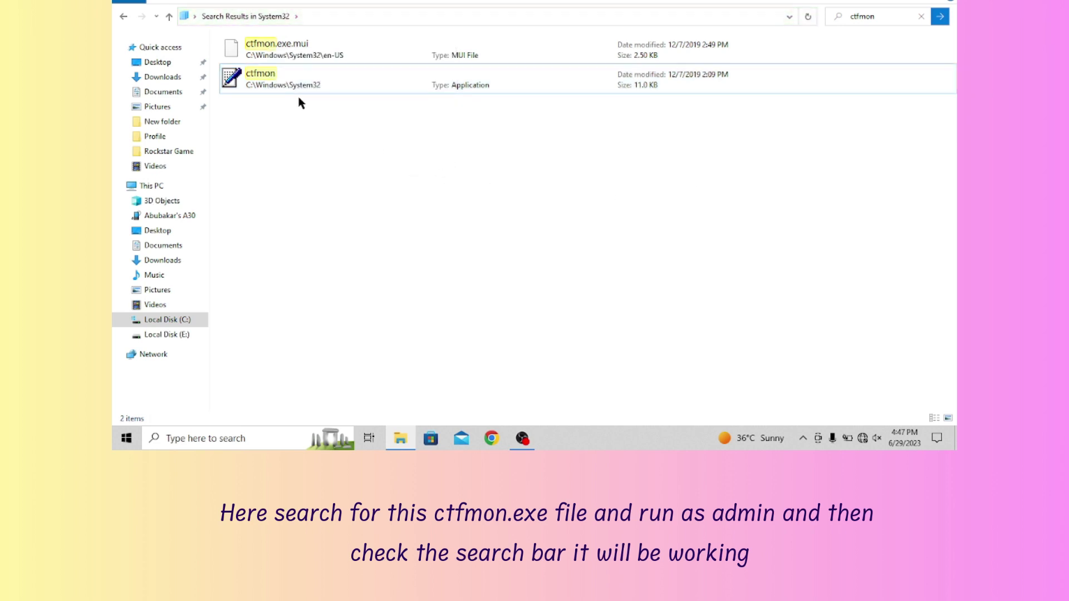
pyautogui.rightClick(279, 85)
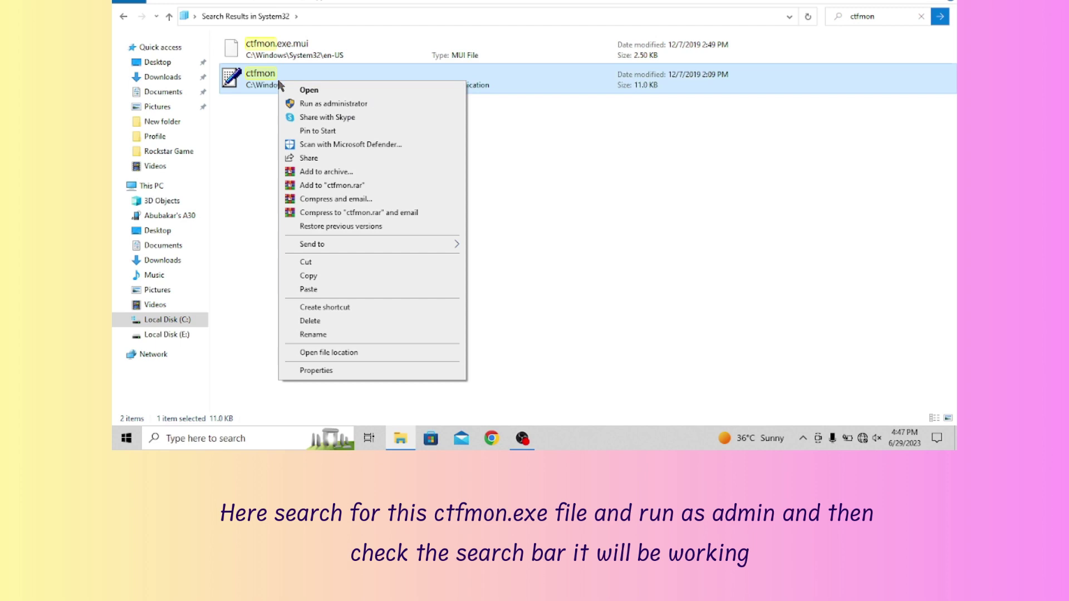
pyautogui.click(316, 104)
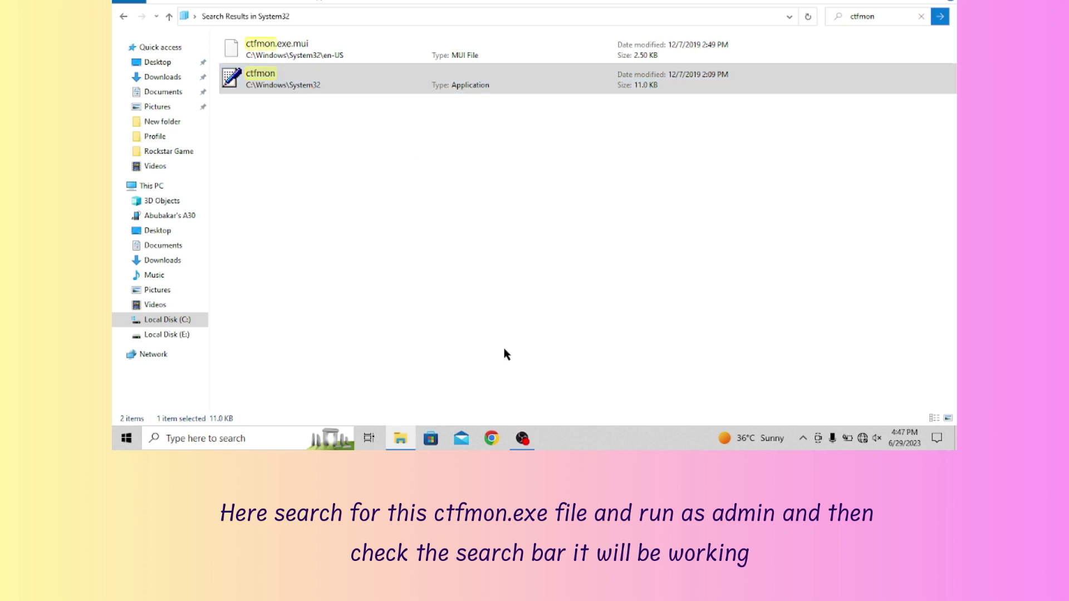
pyautogui.click(522, 438)
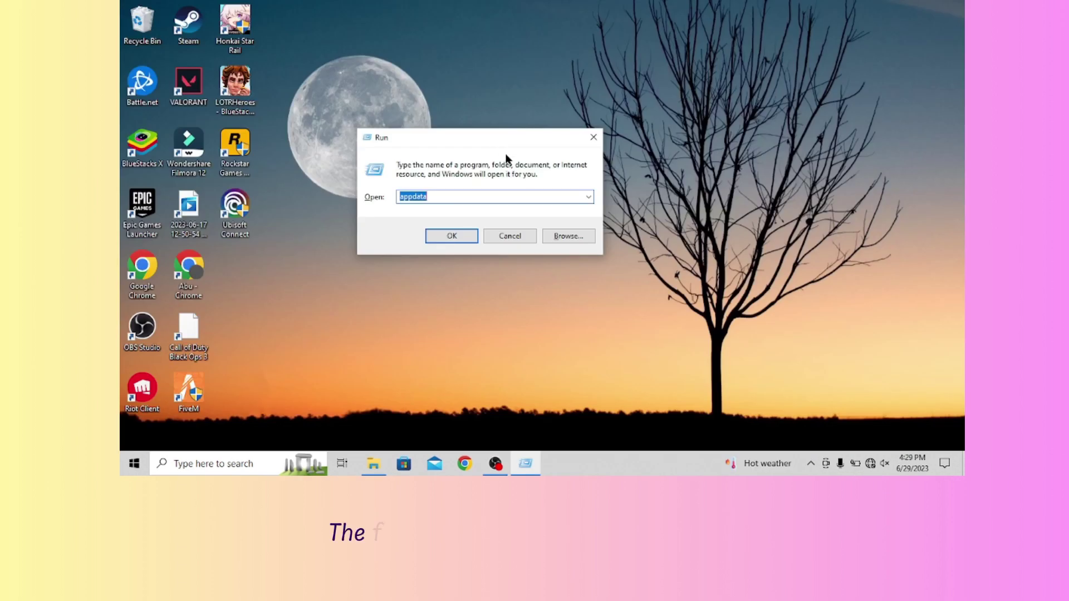
# Try to open Task Manager by running the command taskmanager, and dismiss the Run dialog.
pyautogui.write('taskmanager')
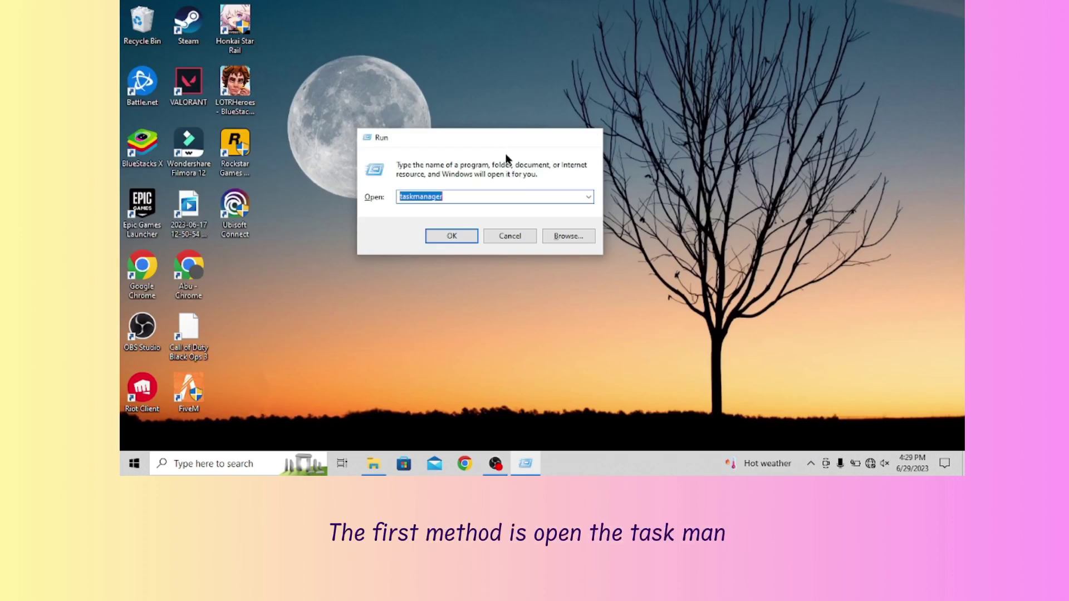
pyautogui.press('Return')
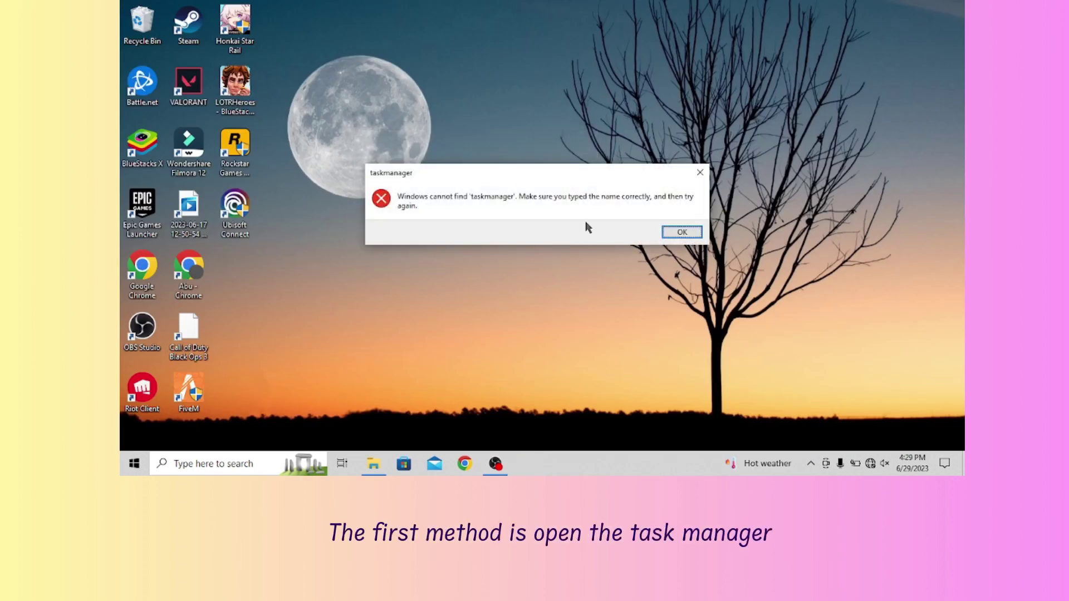
pyautogui.click(700, 172)
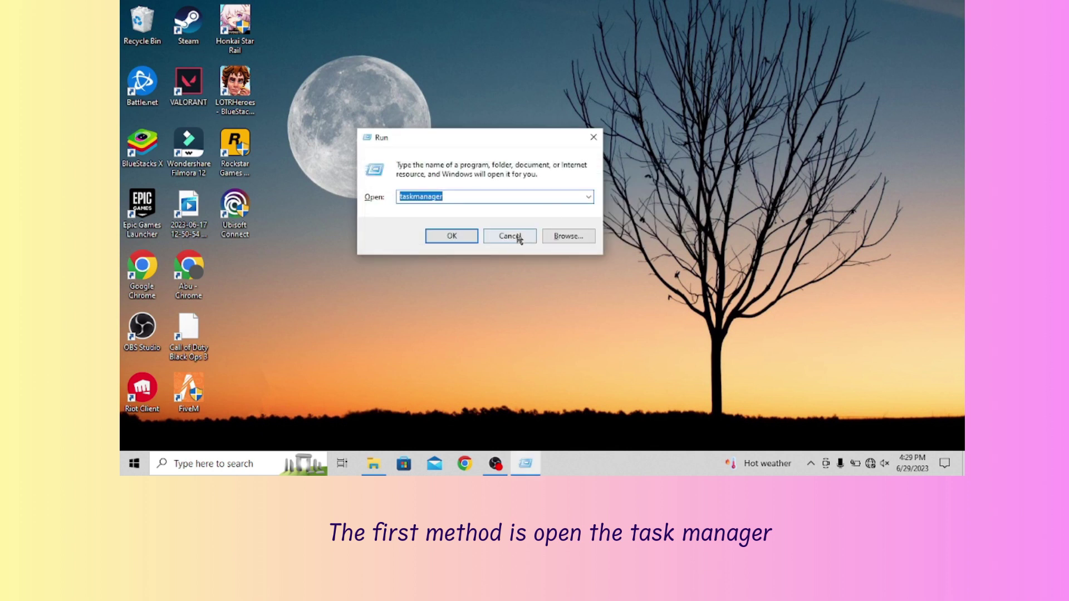
pyautogui.click(517, 236)
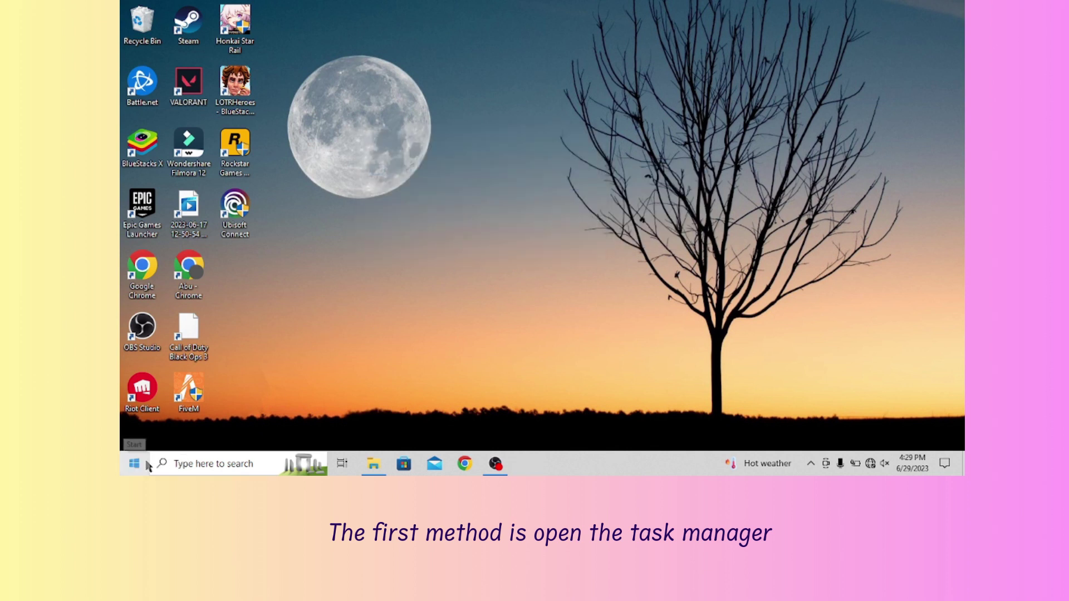
# Open Task Manager, maximize its window and restart the Windows Explorer process.
pyautogui.rightClick(137, 463)
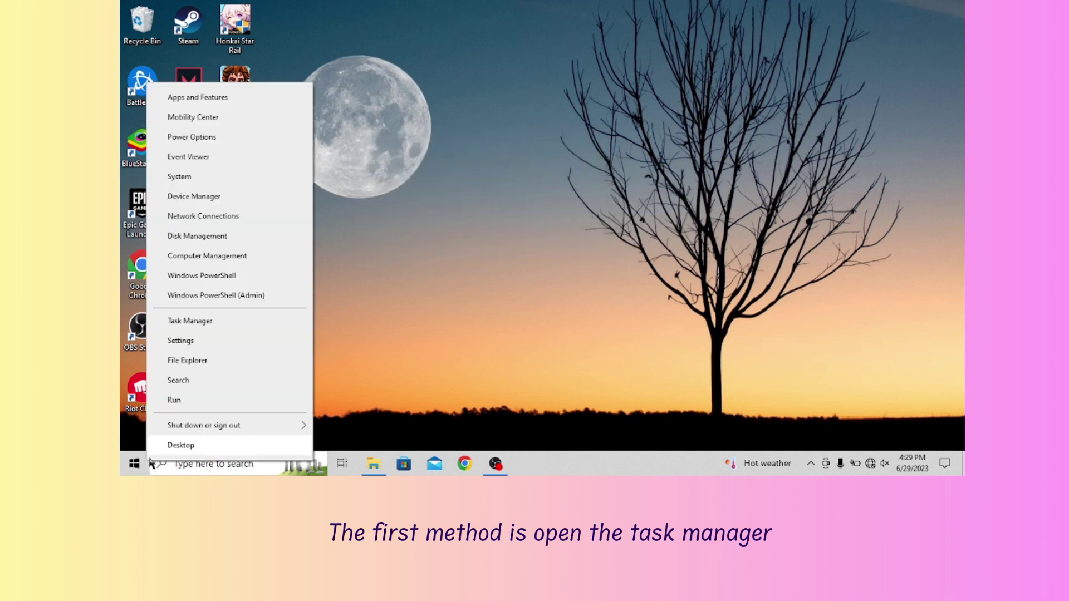
pyautogui.click(197, 322)
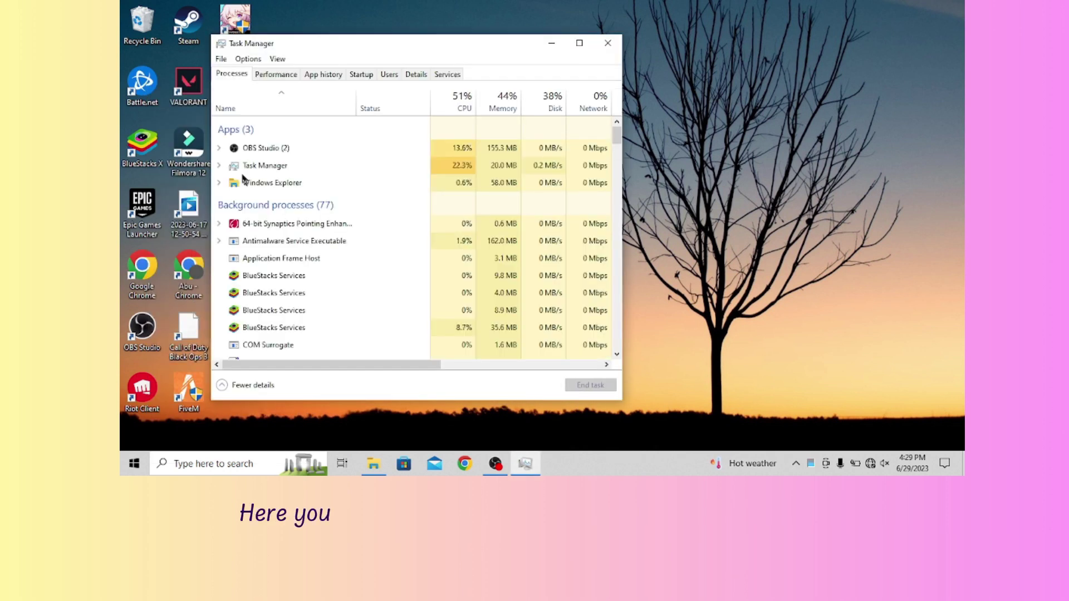
pyautogui.click(574, 43)
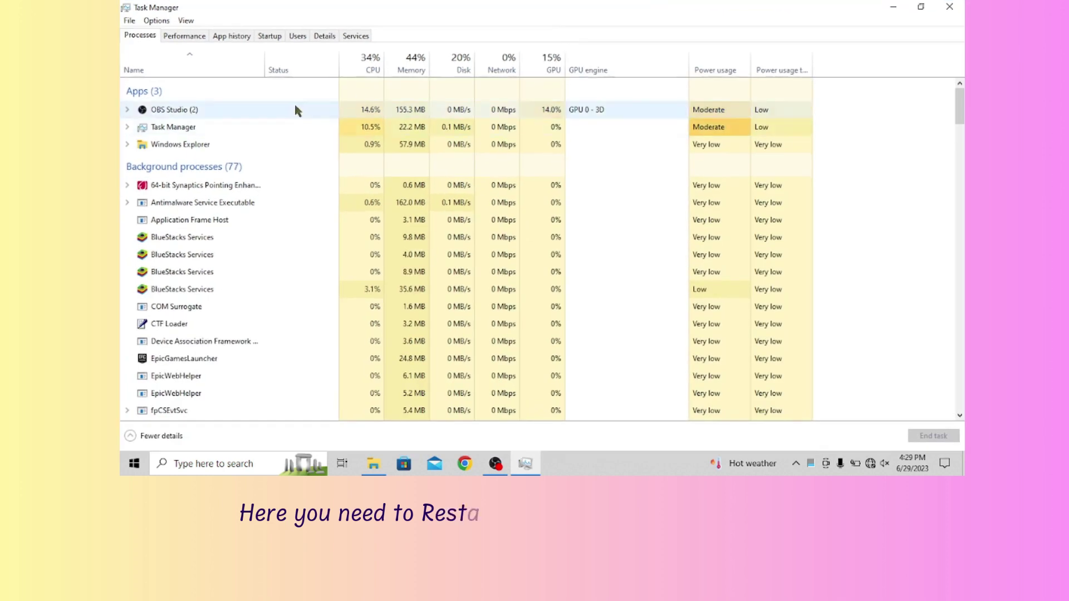
pyautogui.rightClick(160, 145)
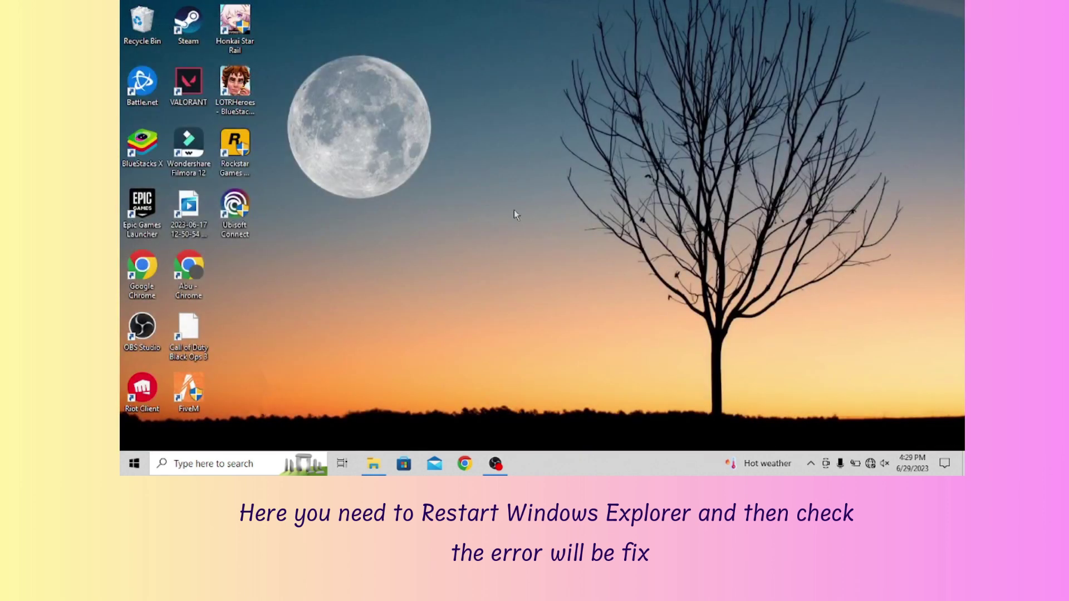
# Open Registry Editor by running the command regedit.
pyautogui.press('super+r')
pyautogui.write('re')
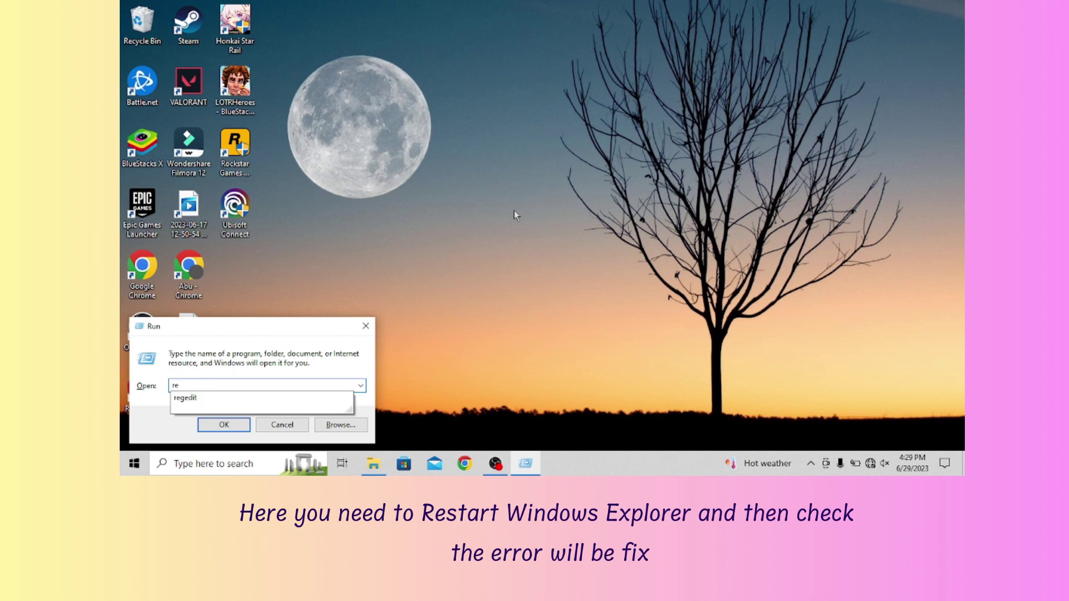
pyautogui.click(195, 399)
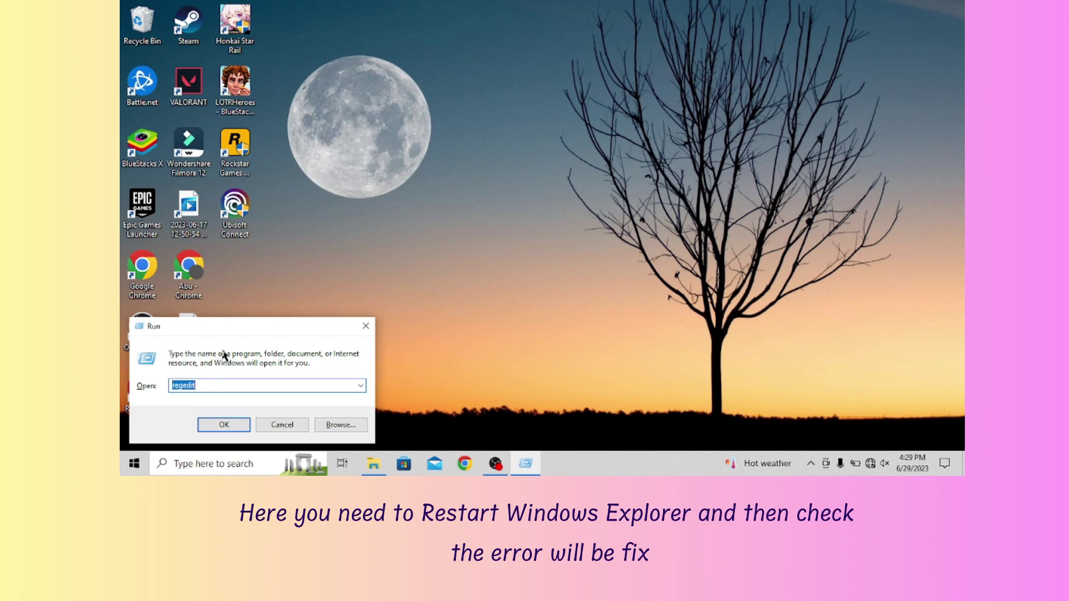
pyautogui.moveTo(237, 331); pyautogui.dragTo(508, 120)
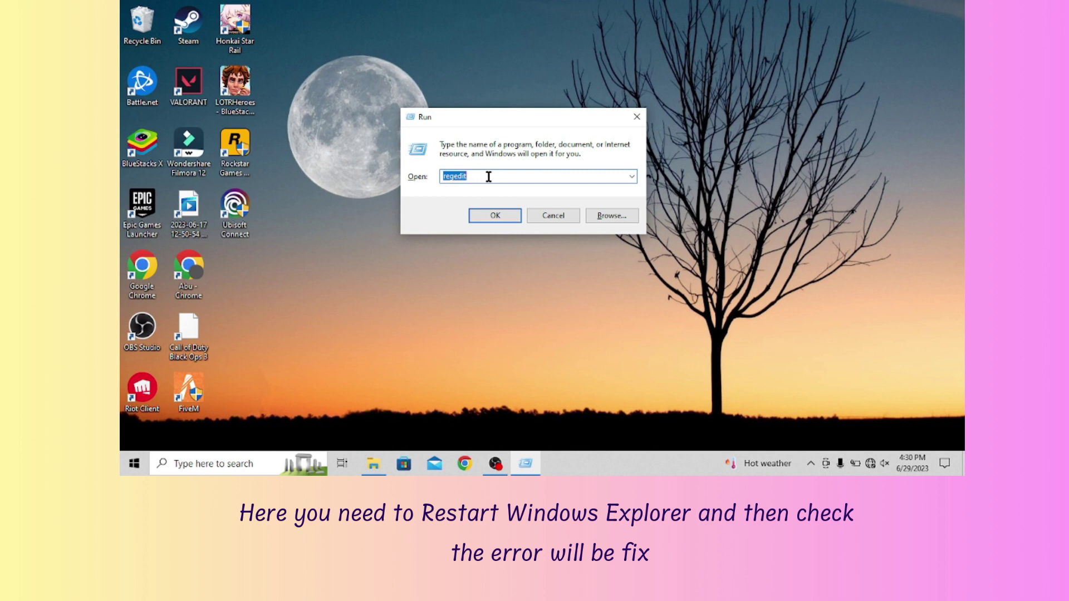
pyautogui.click(494, 215)
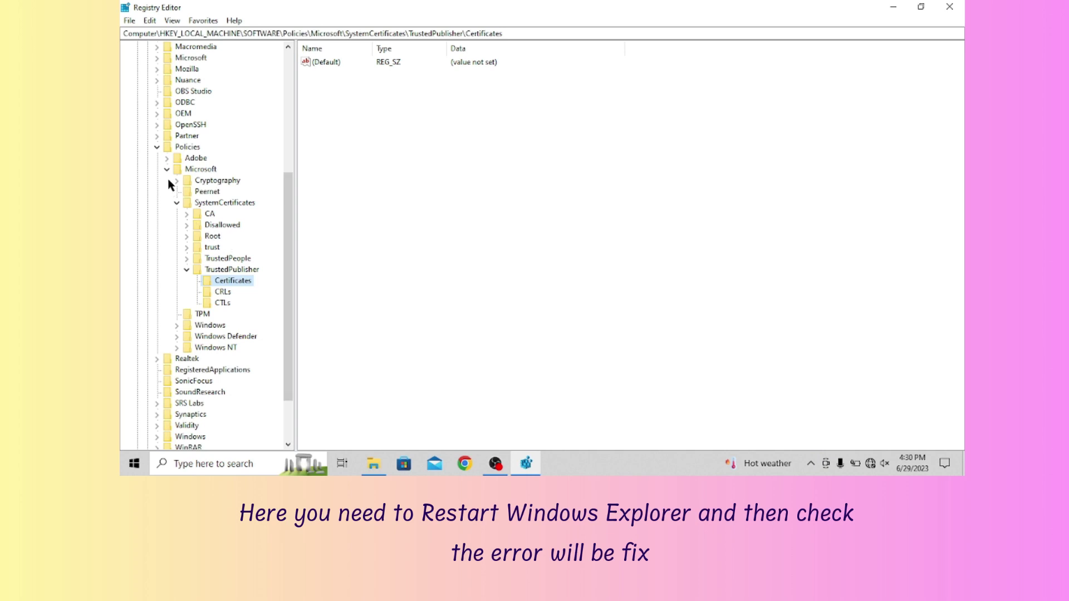
# Collapse the HKEY_LOCAL_MACHINE branch and expand HKEY_CURRENT_USER\SOFTWARE\Microsoft in the registry tree.
pyautogui.scroll(6, 177, 187)
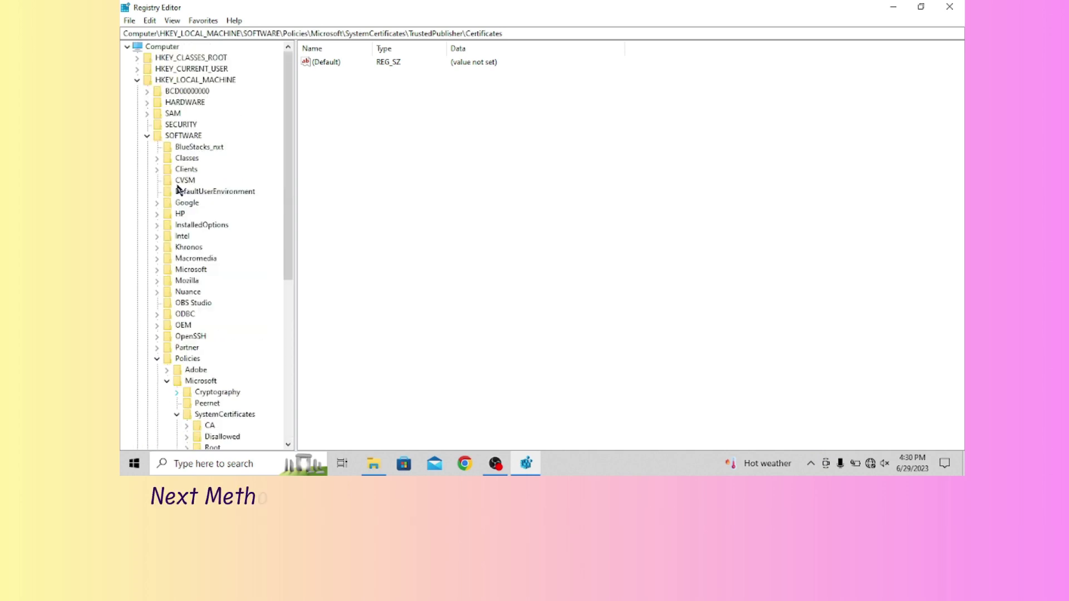
pyautogui.click(137, 81)
pyautogui.click(137, 69)
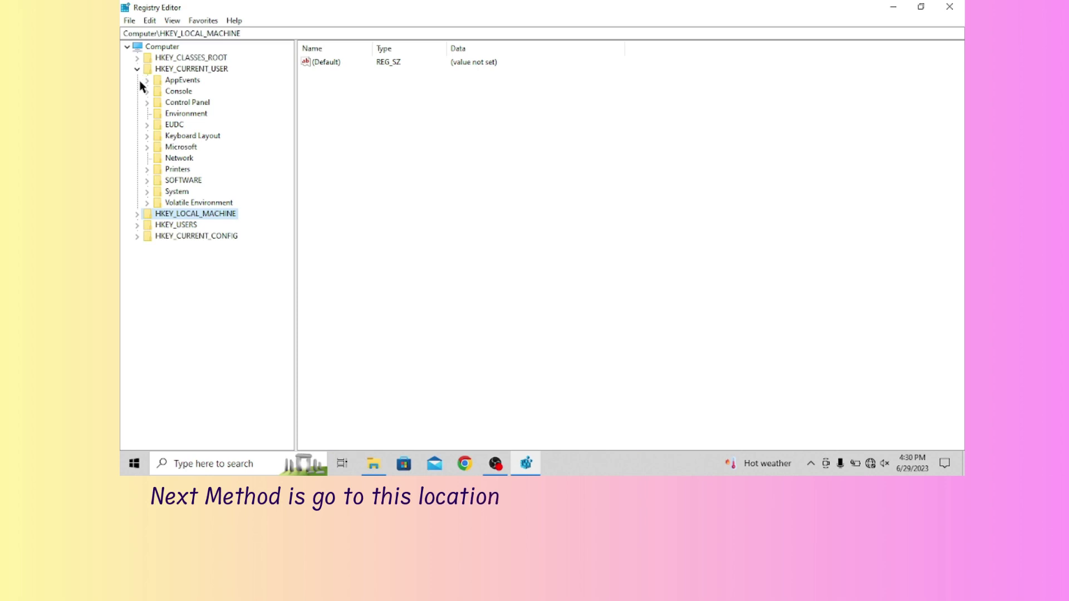
pyautogui.click(149, 179)
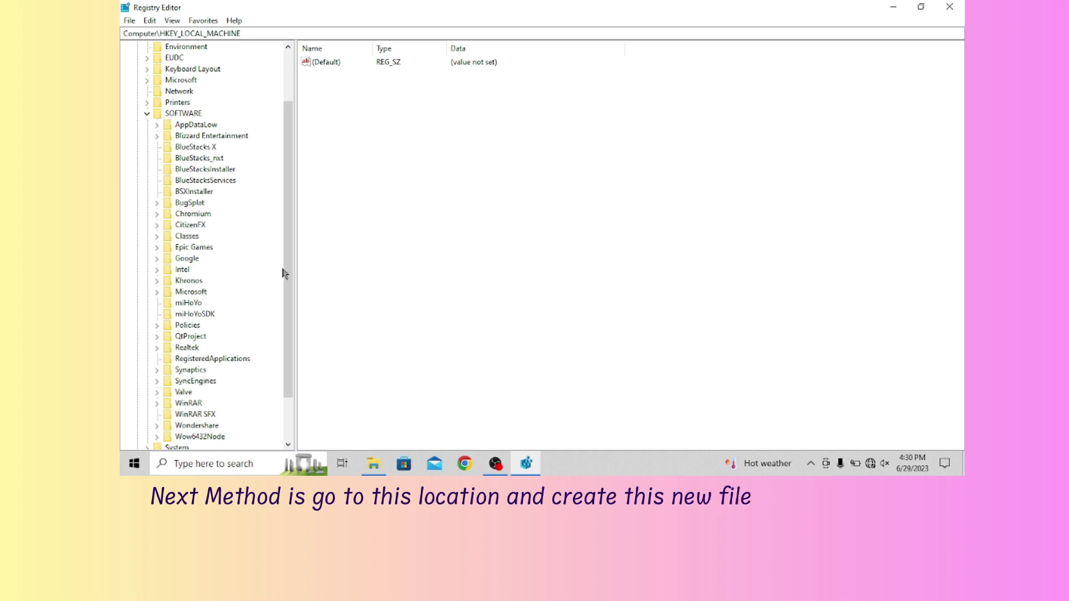
pyautogui.moveTo(284, 273); pyautogui.dragTo(287, 300)
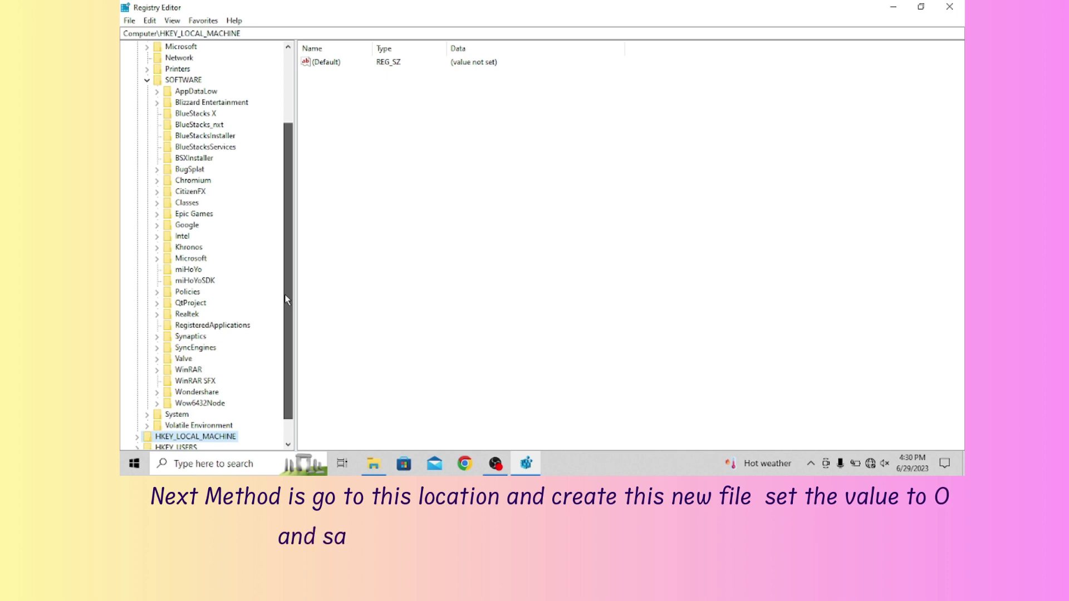
pyautogui.click(157, 259)
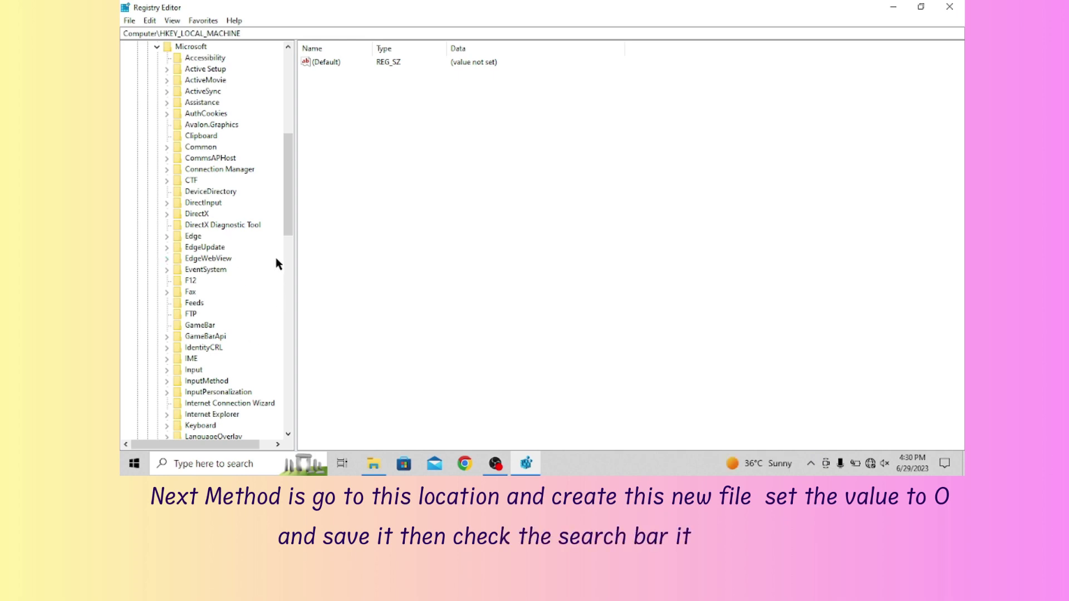
# Expand Windows\CurrentVersion under the Microsoft key and select its Search key.
pyautogui.moveTo(285, 227); pyautogui.dragTo(273, 367)
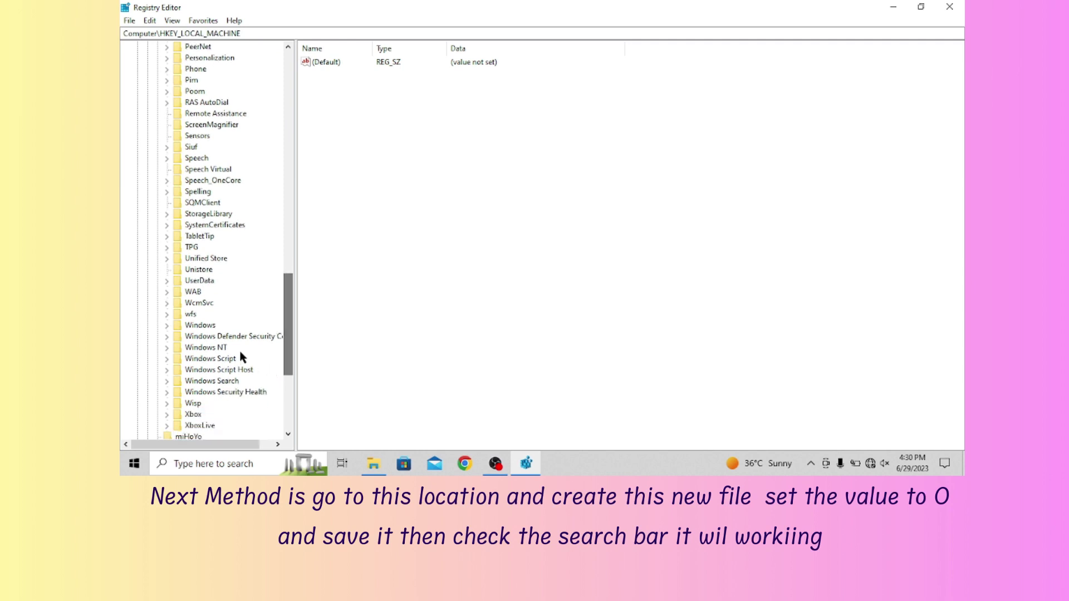
pyautogui.click(167, 325)
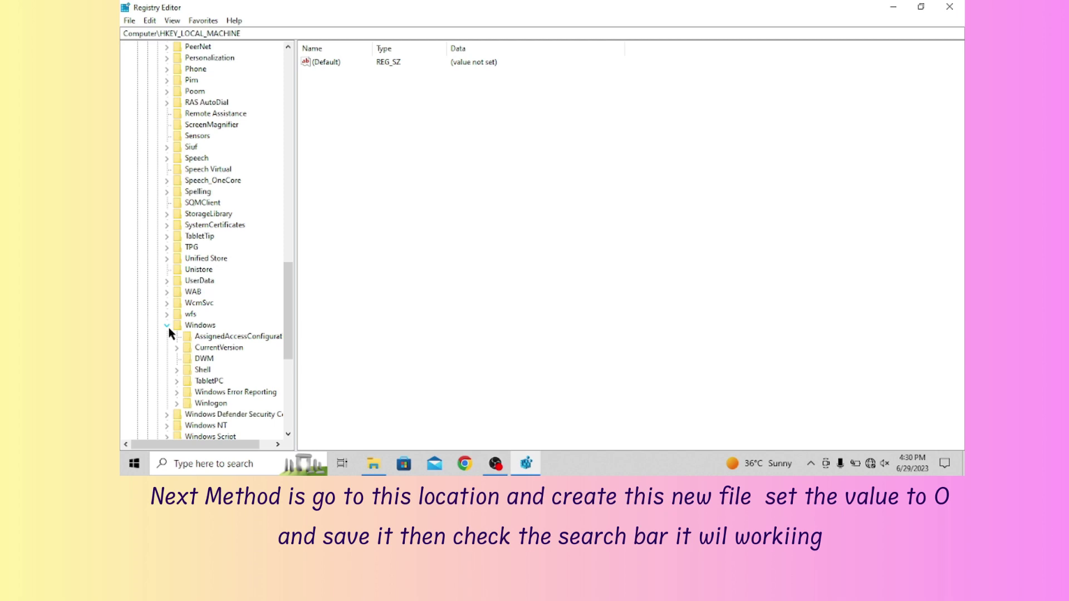
pyautogui.click(177, 349)
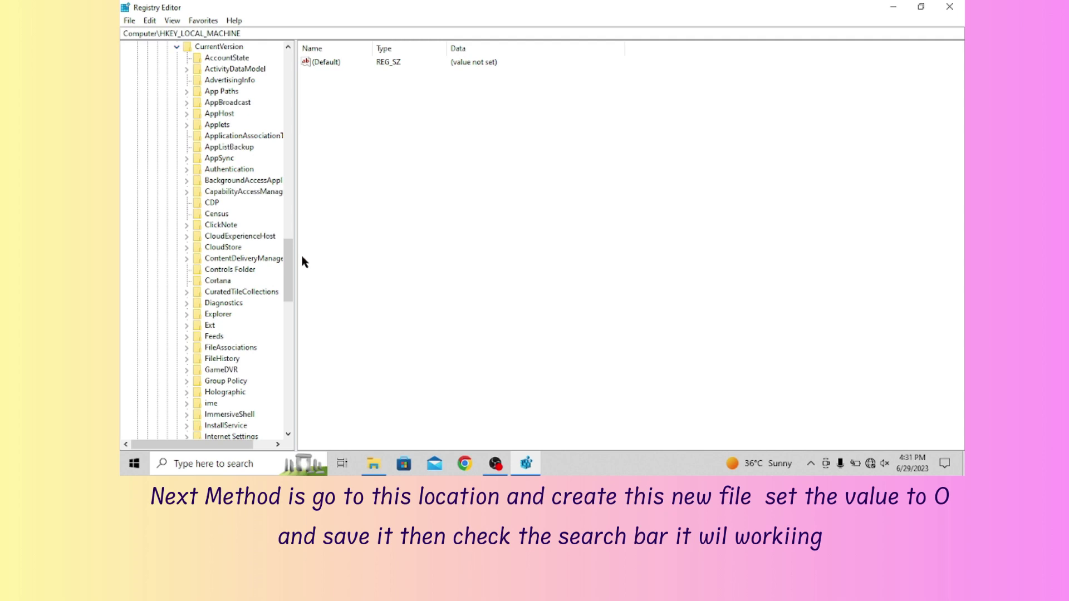
pyautogui.moveTo(287, 271); pyautogui.dragTo(285, 289)
pyautogui.moveTo(283, 295); pyautogui.dragTo(275, 334)
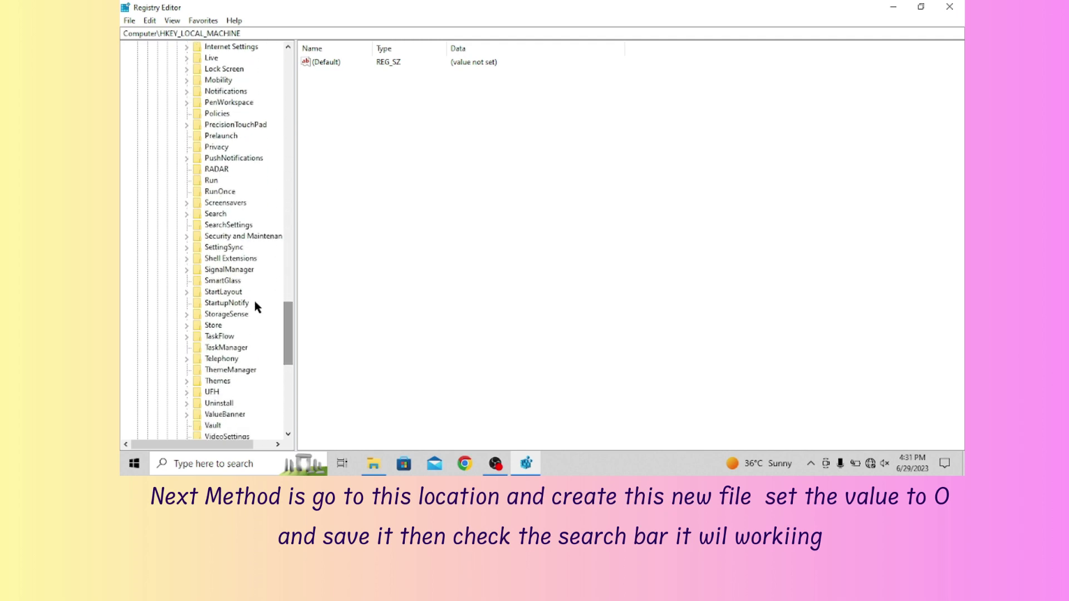
pyautogui.click(202, 214)
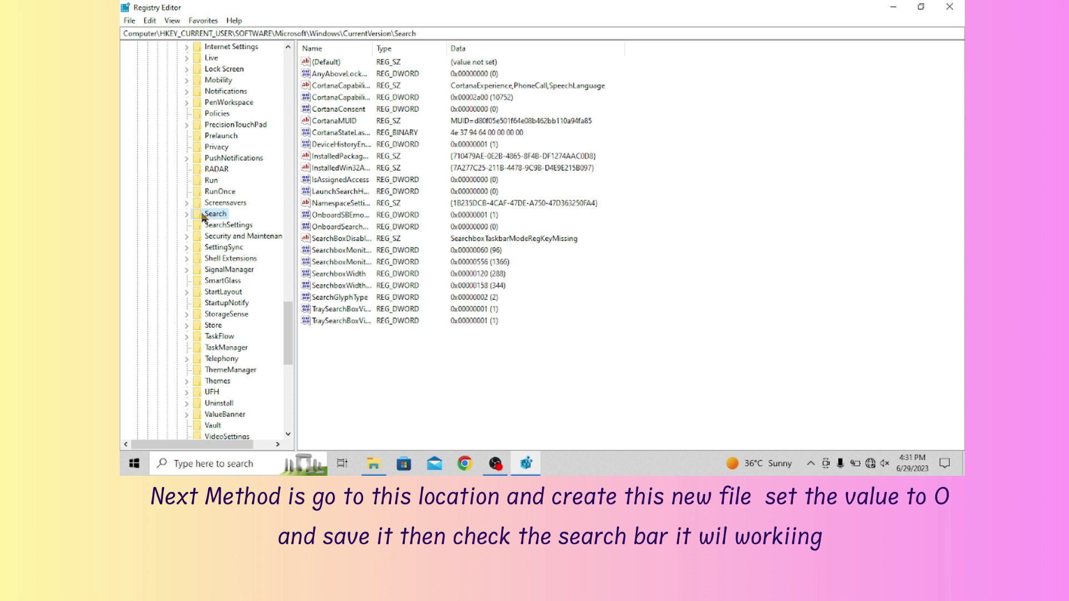
# Create a DWORD (32-bit) value named BingSearchEnabled in the Search key and confirm its value data as 0.
pyautogui.rightClick(203, 217)
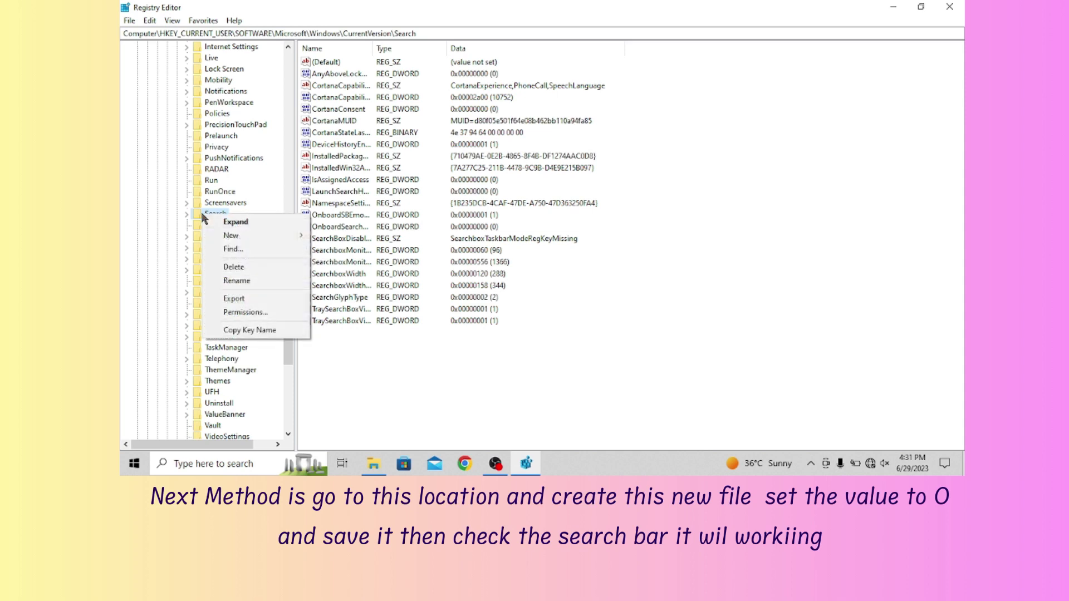
pyautogui.moveTo(249, 238)
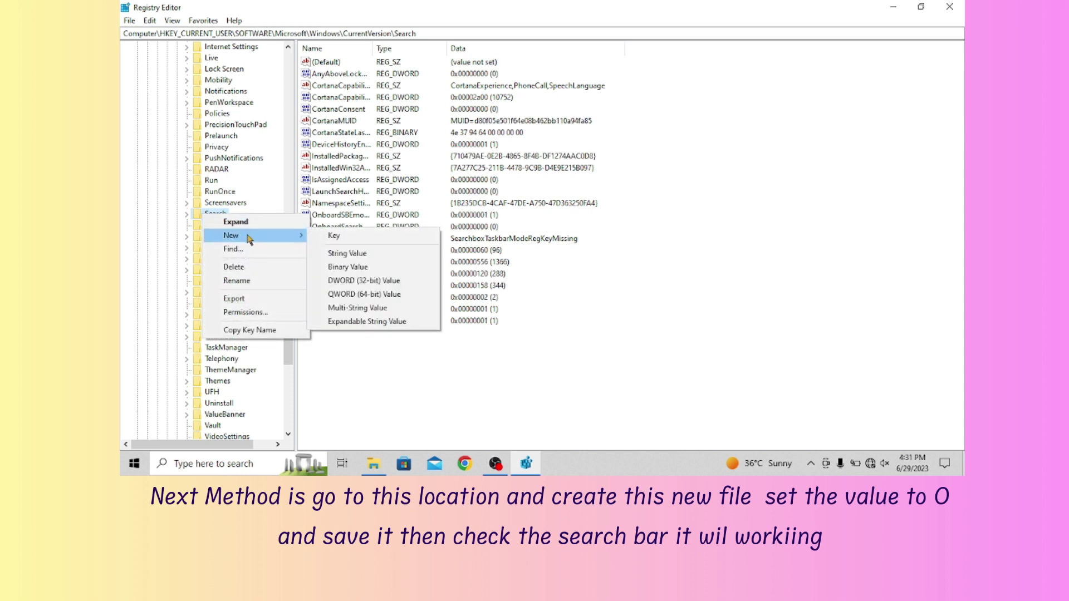
pyautogui.click(361, 281)
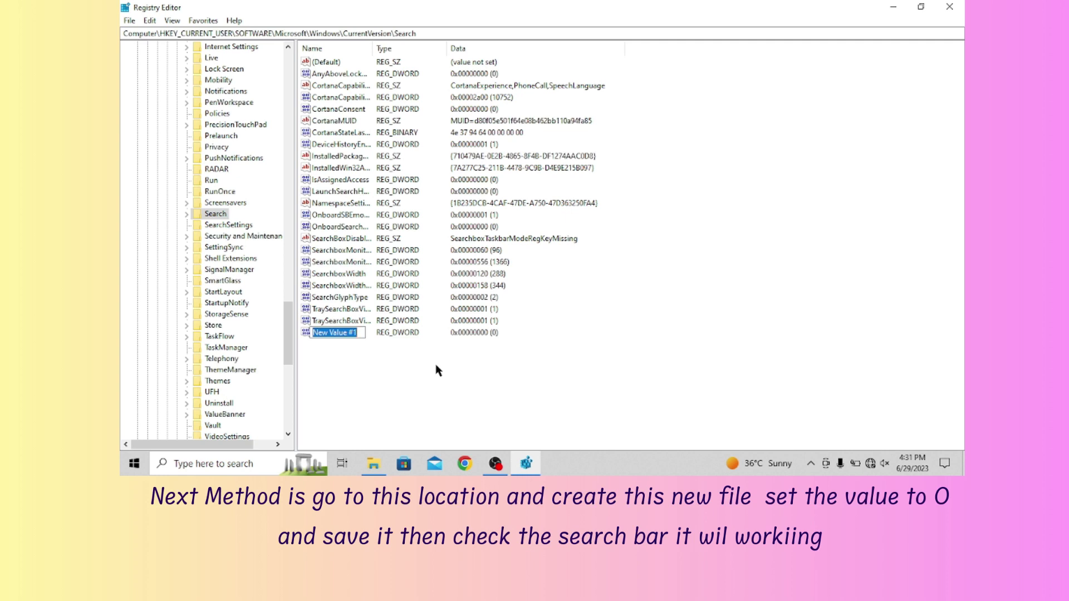
pyautogui.write('BingSearchEnabled')
pyautogui.press('Return')
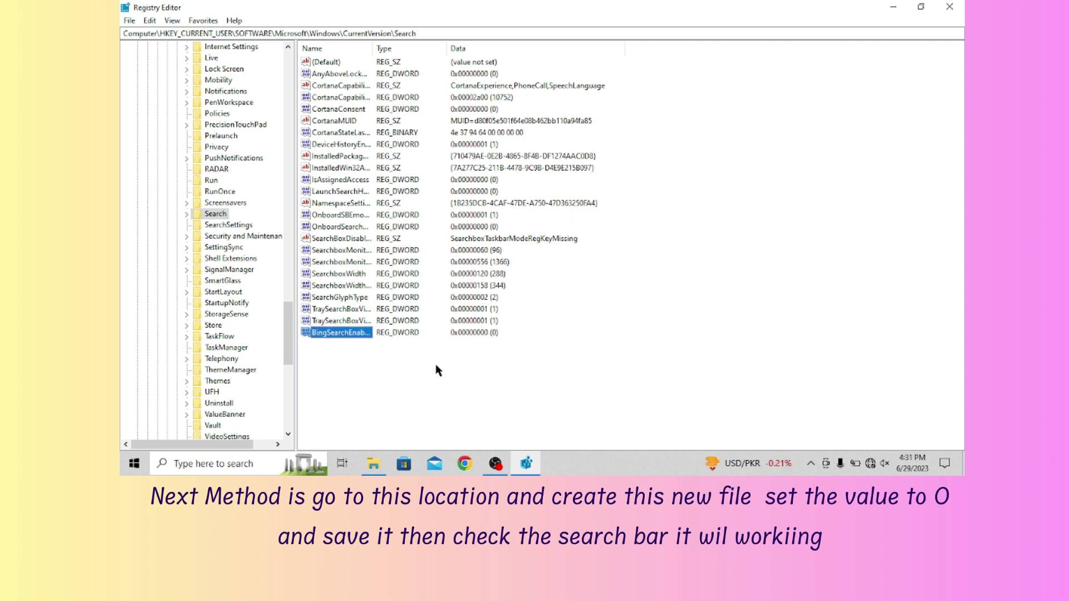
pyautogui.doubleClick(341, 333)
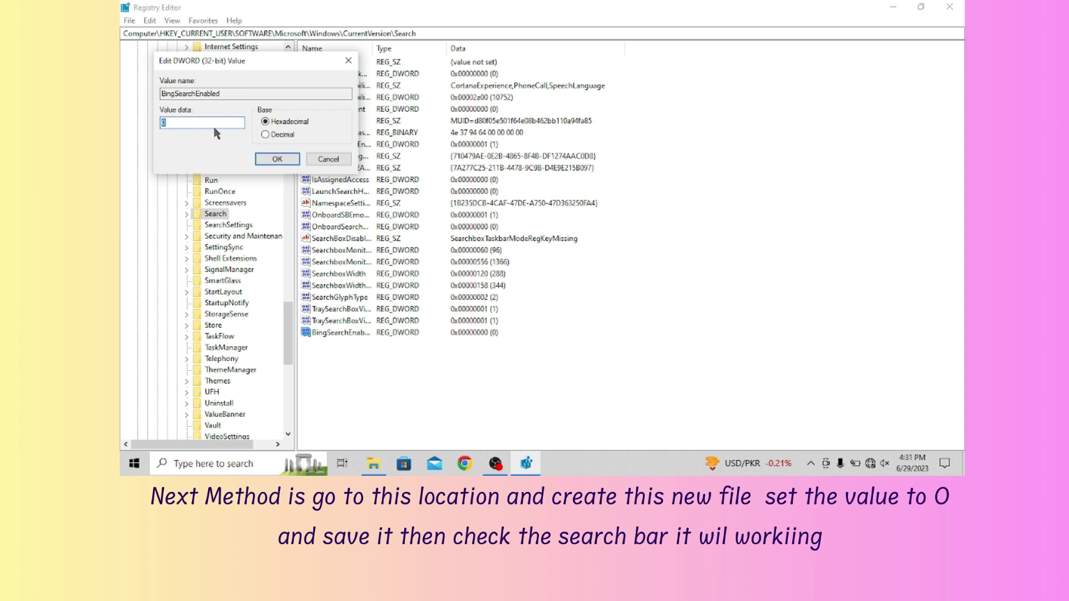
pyautogui.click(266, 160)
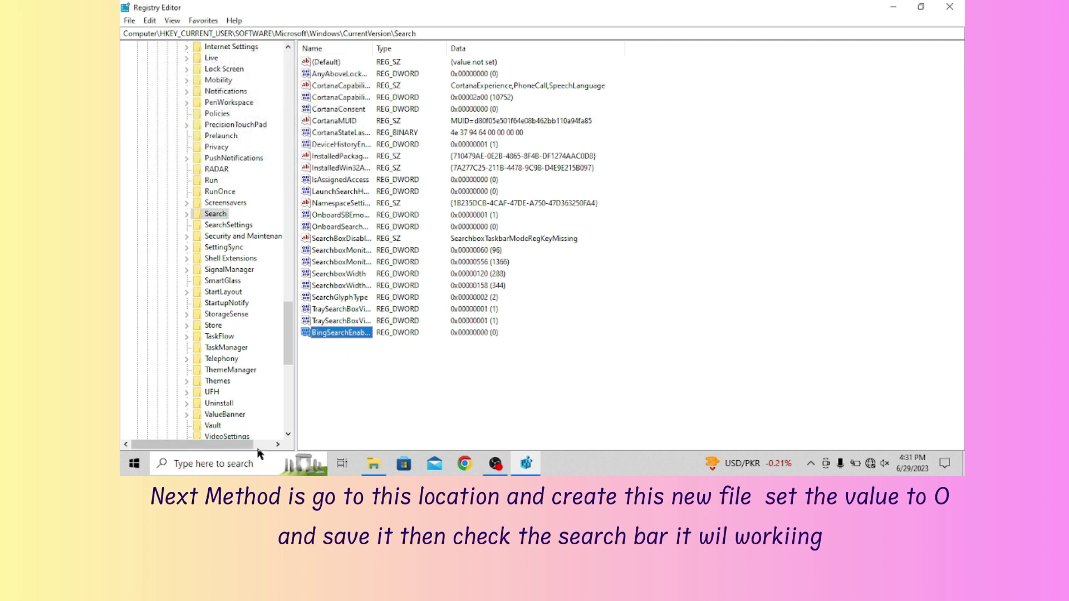
# Test the Windows search bar by searching for hello, and close the search results.
pyautogui.click(249, 462)
pyautogui.write('hello')
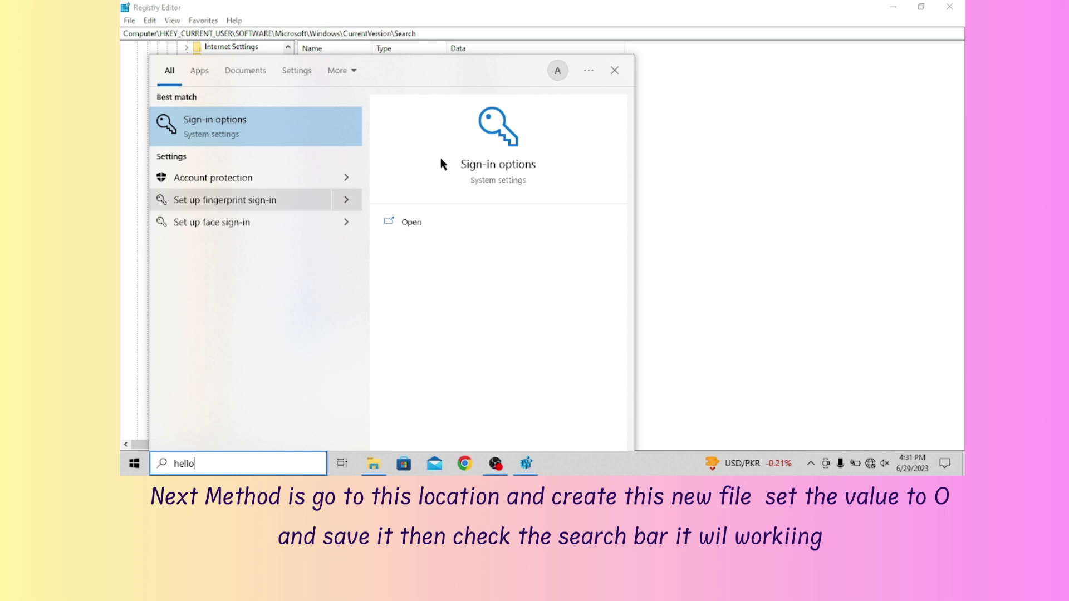
pyautogui.click(693, 217)
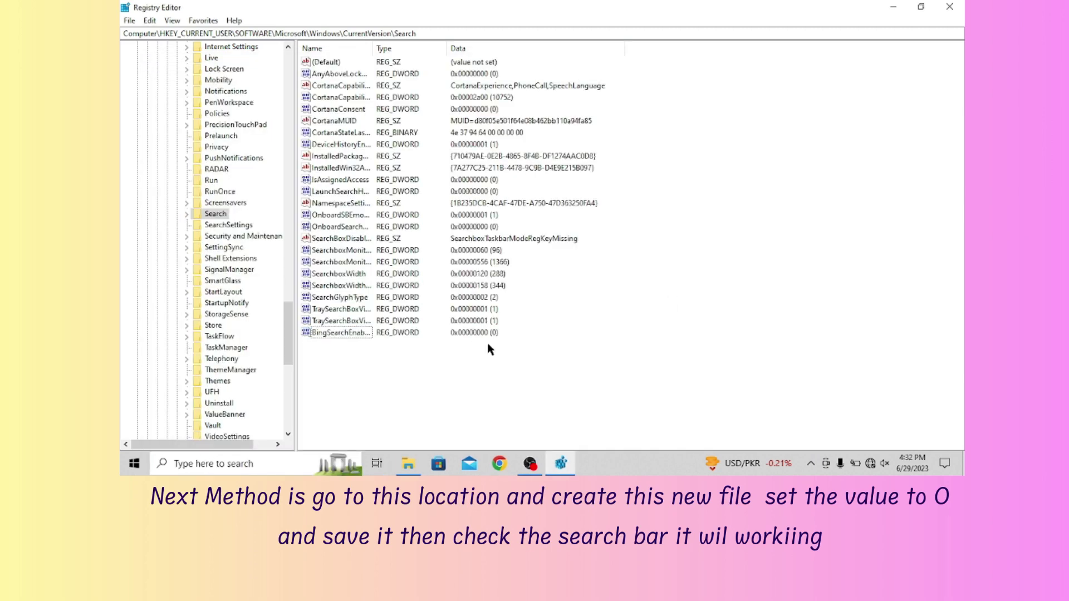